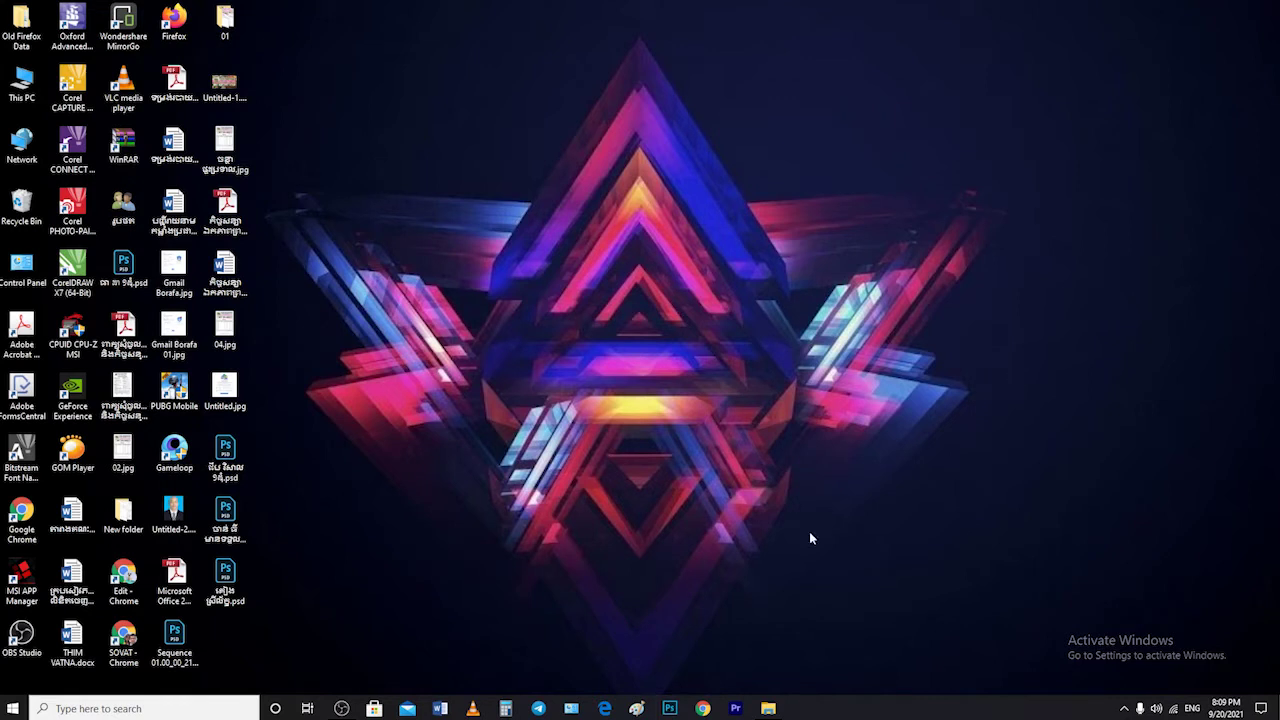
right_click(661, 238)
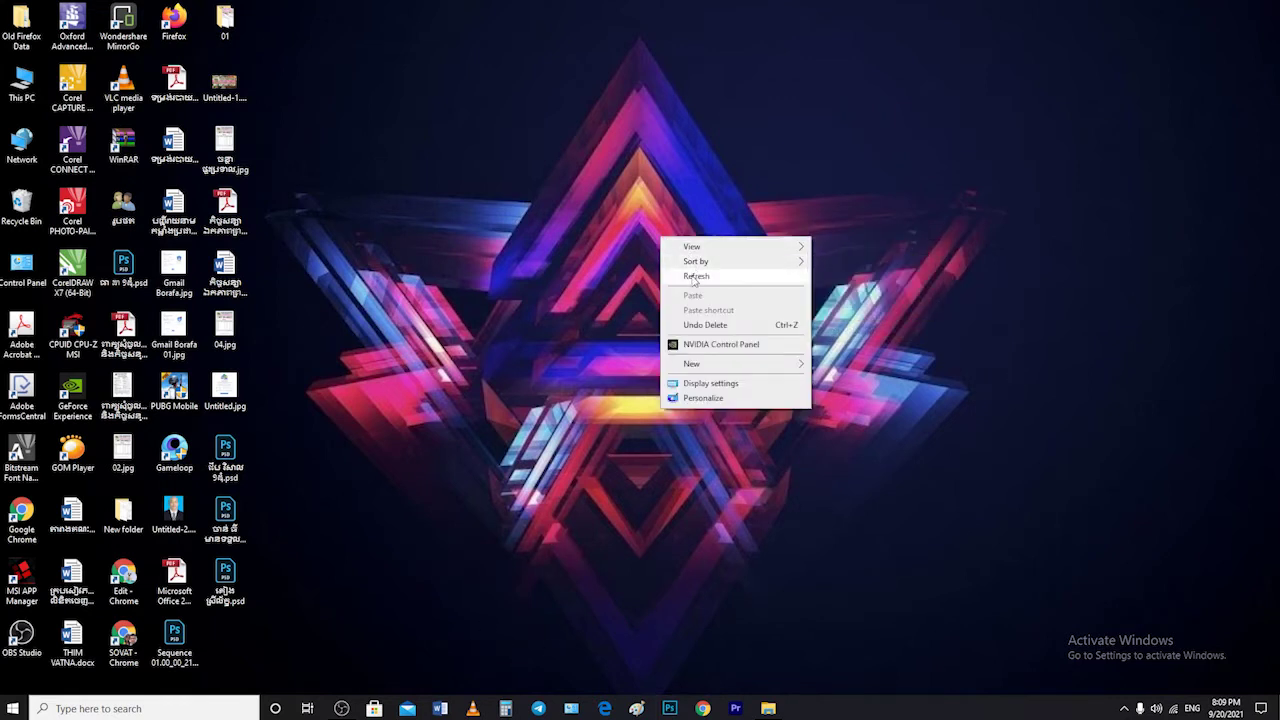
right_click(591, 237)
left_click(627, 277)
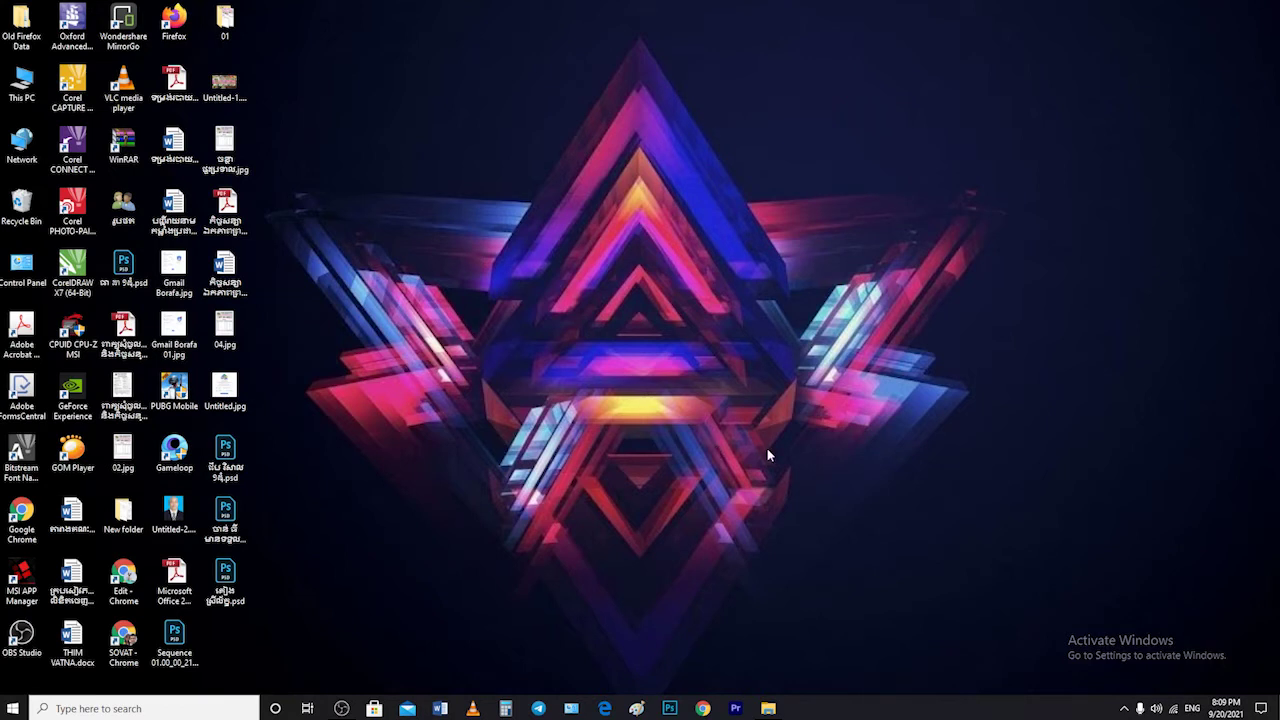
left_click(181, 708)
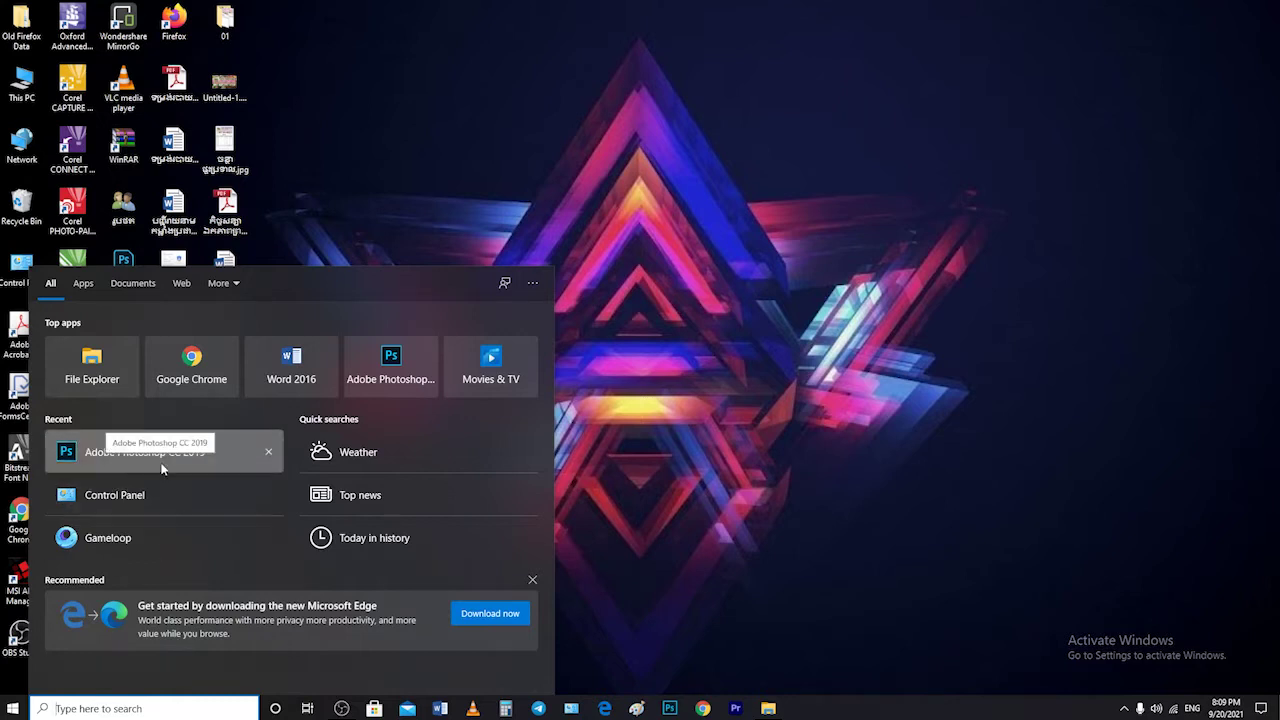
left_click(727, 415)
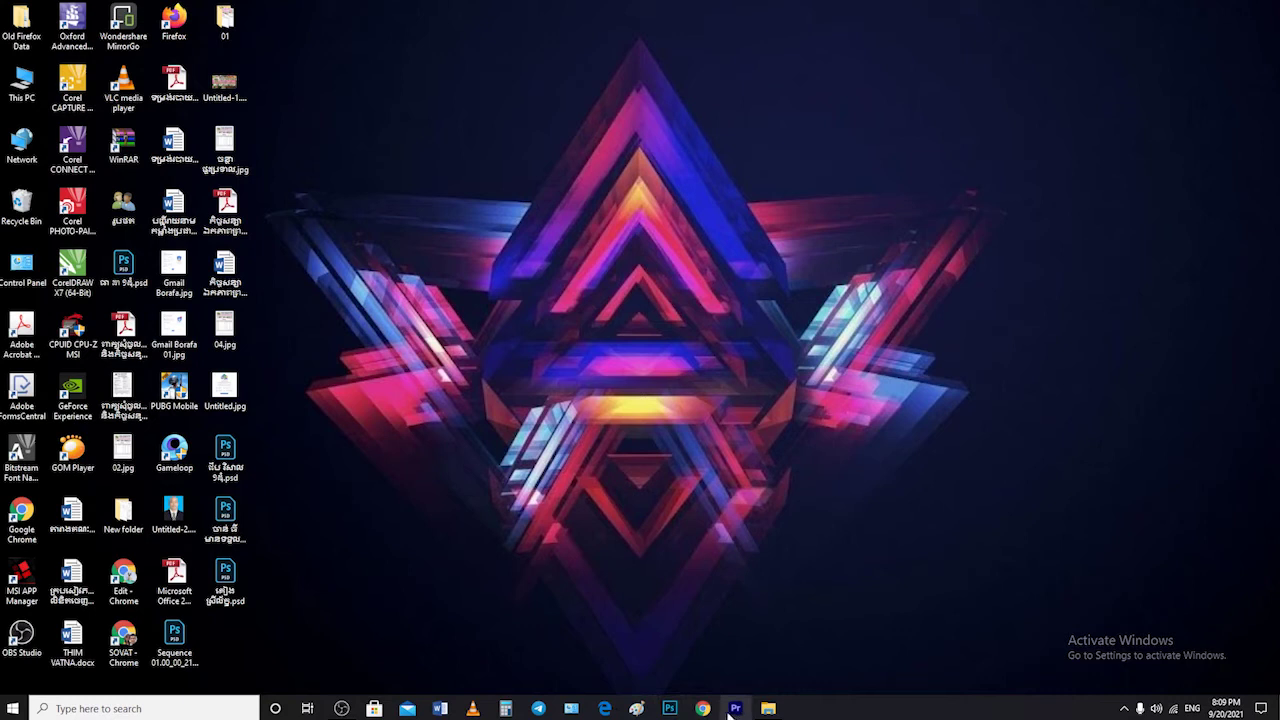
left_click(670, 710)
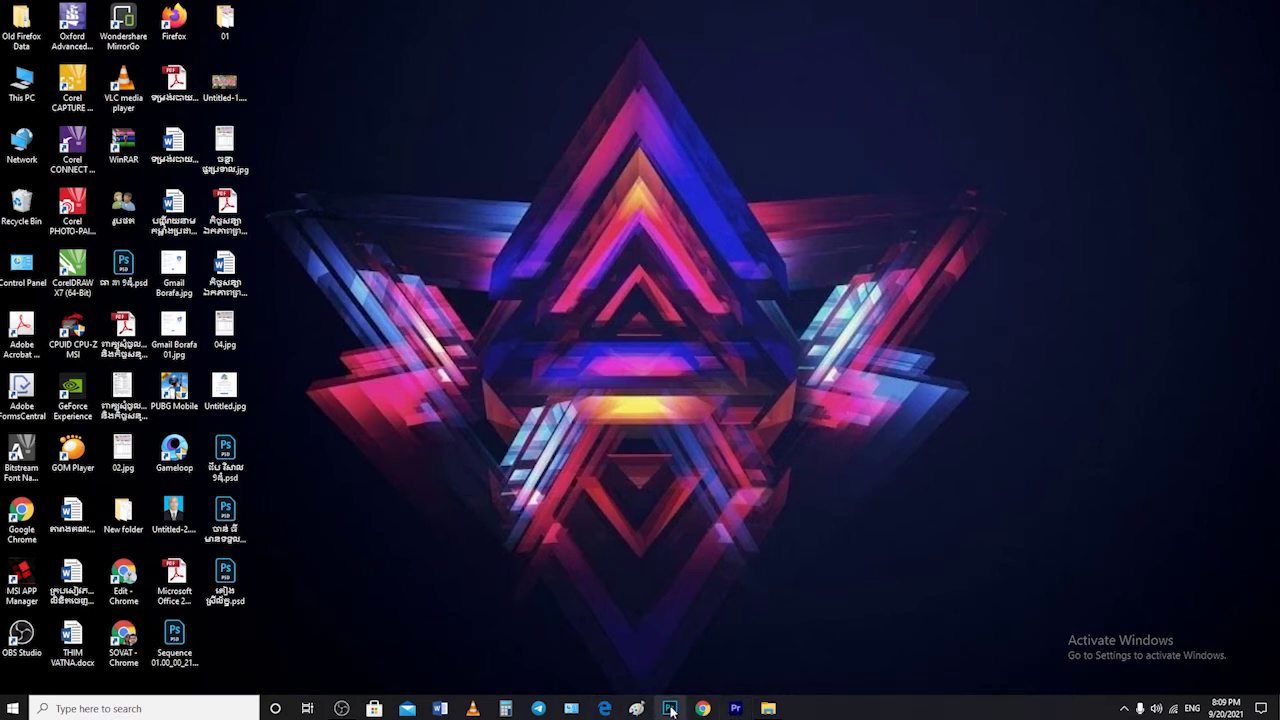
right_click(670, 710)
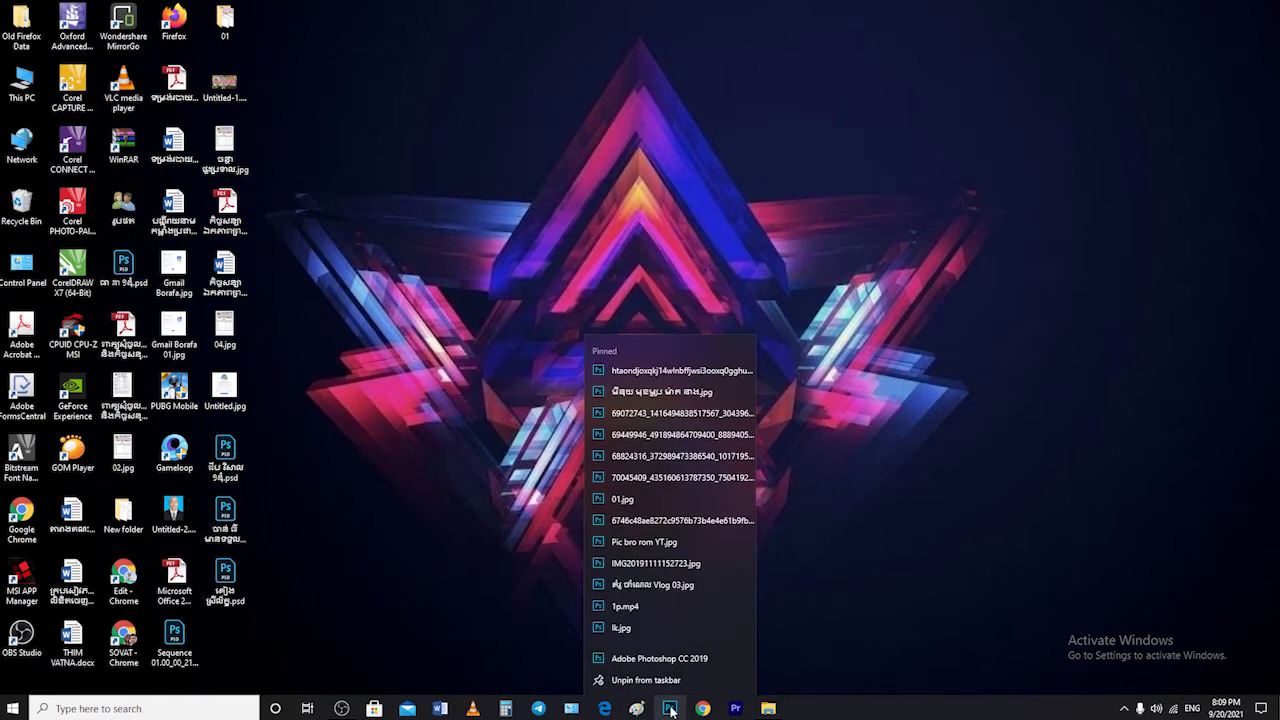
left_click(699, 659)
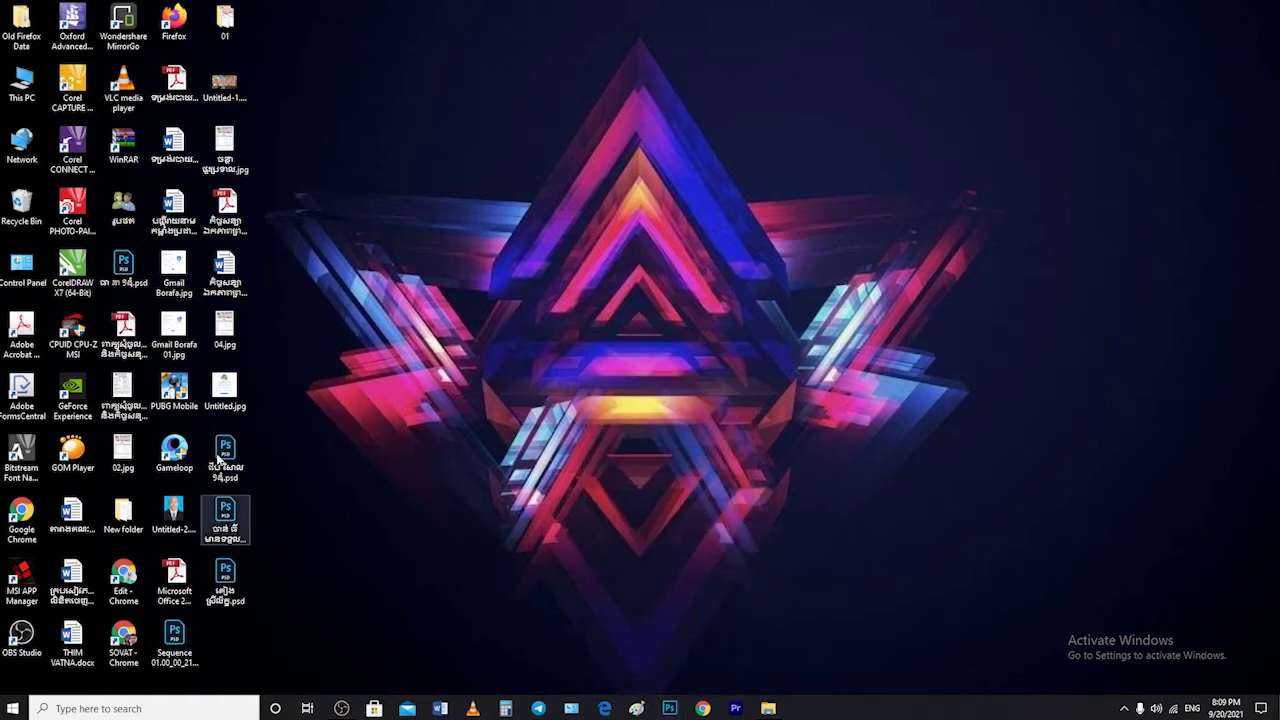
left_click(158, 710)
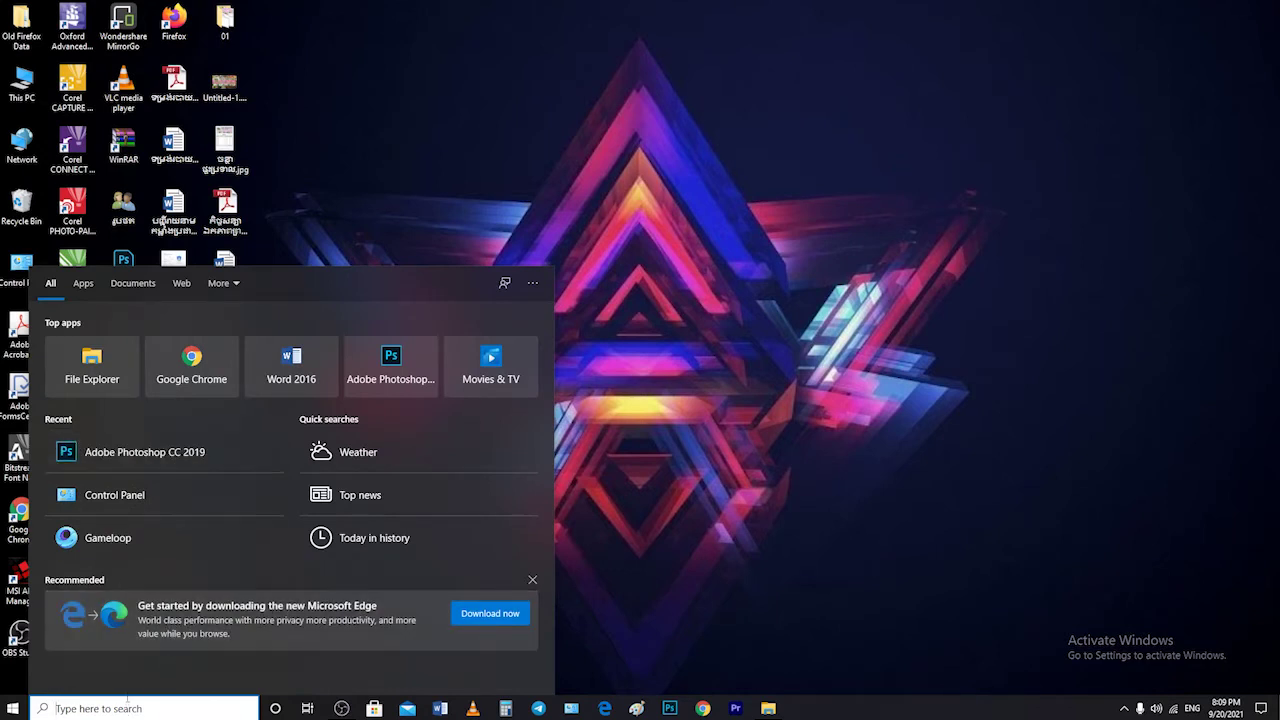
type("ad")
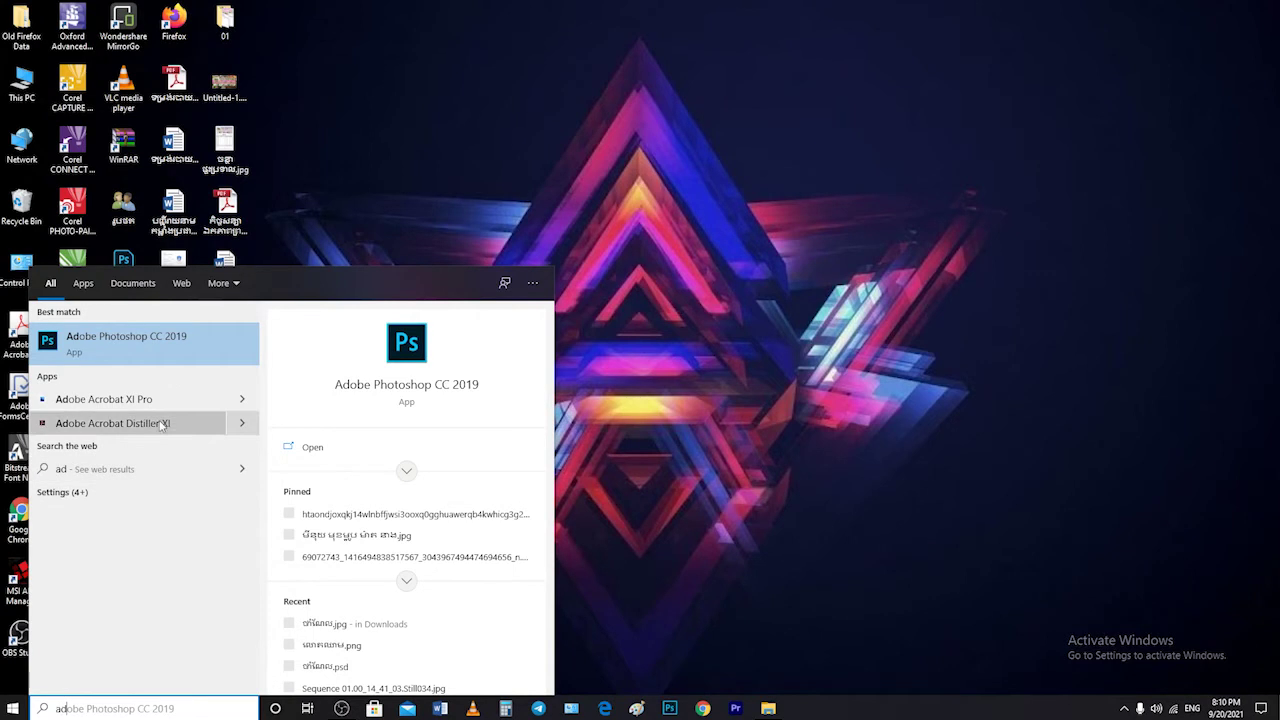
key("Escape")
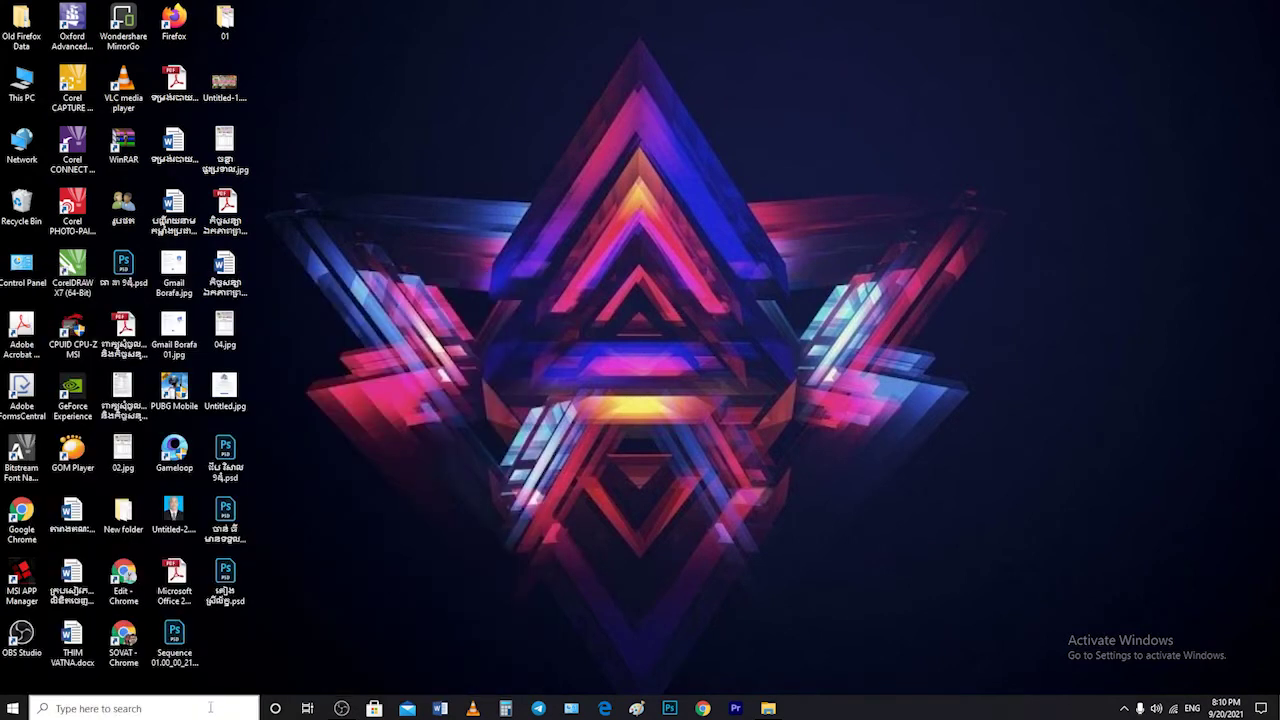
left_click(140, 708)
left_click(647, 434)
Step: Search Windows for "ad" and launch Adobe Photoshop CC 2019
left_click(138, 708)
type("as")
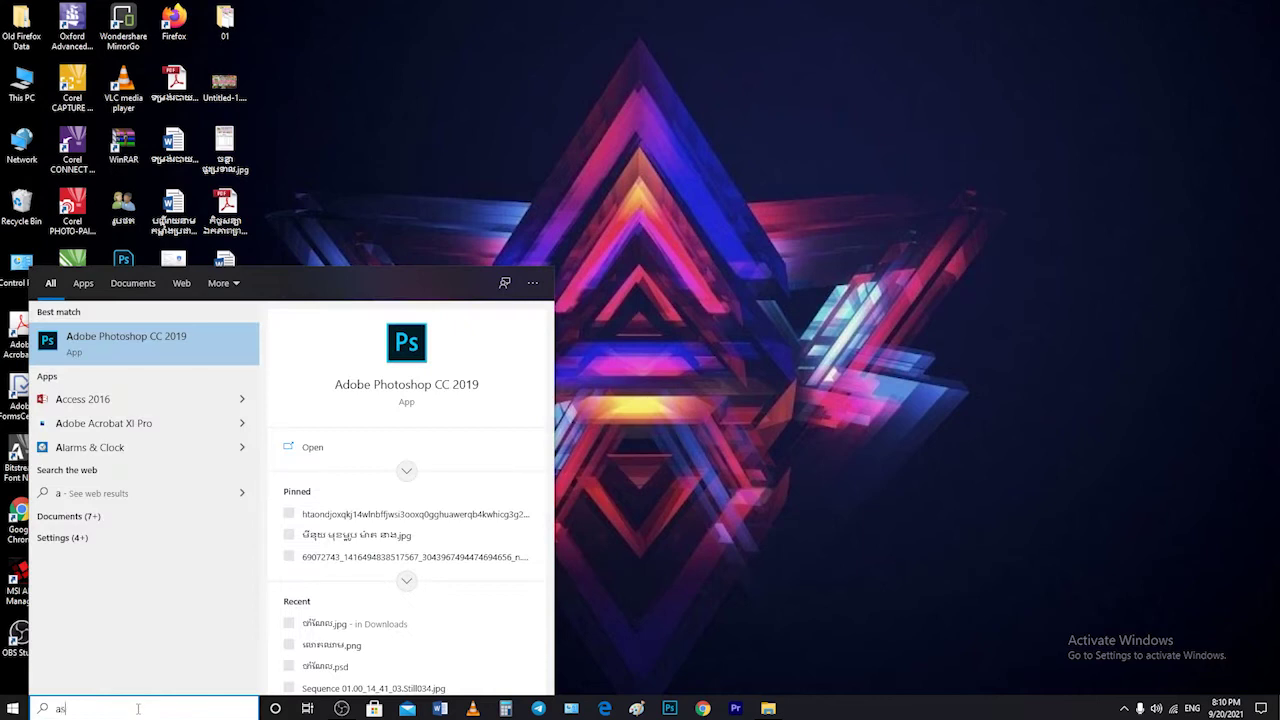
key("BackSpace")
type("d")
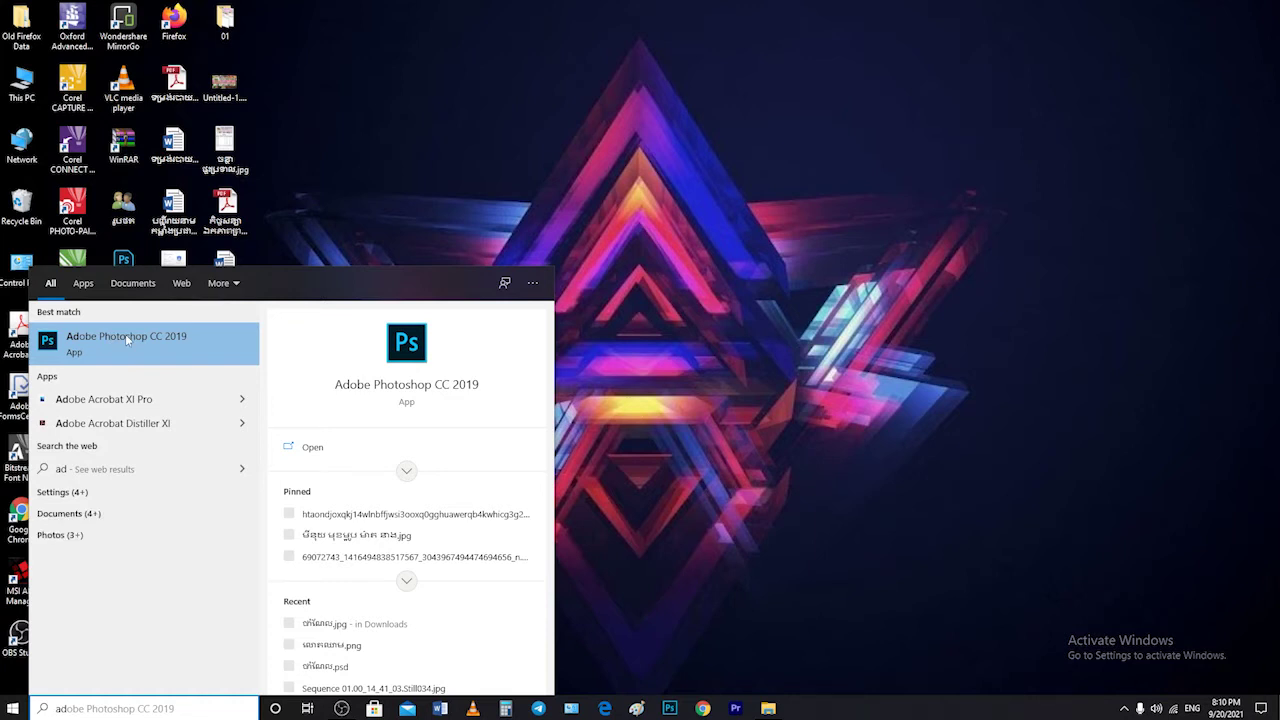
left_click(125, 336)
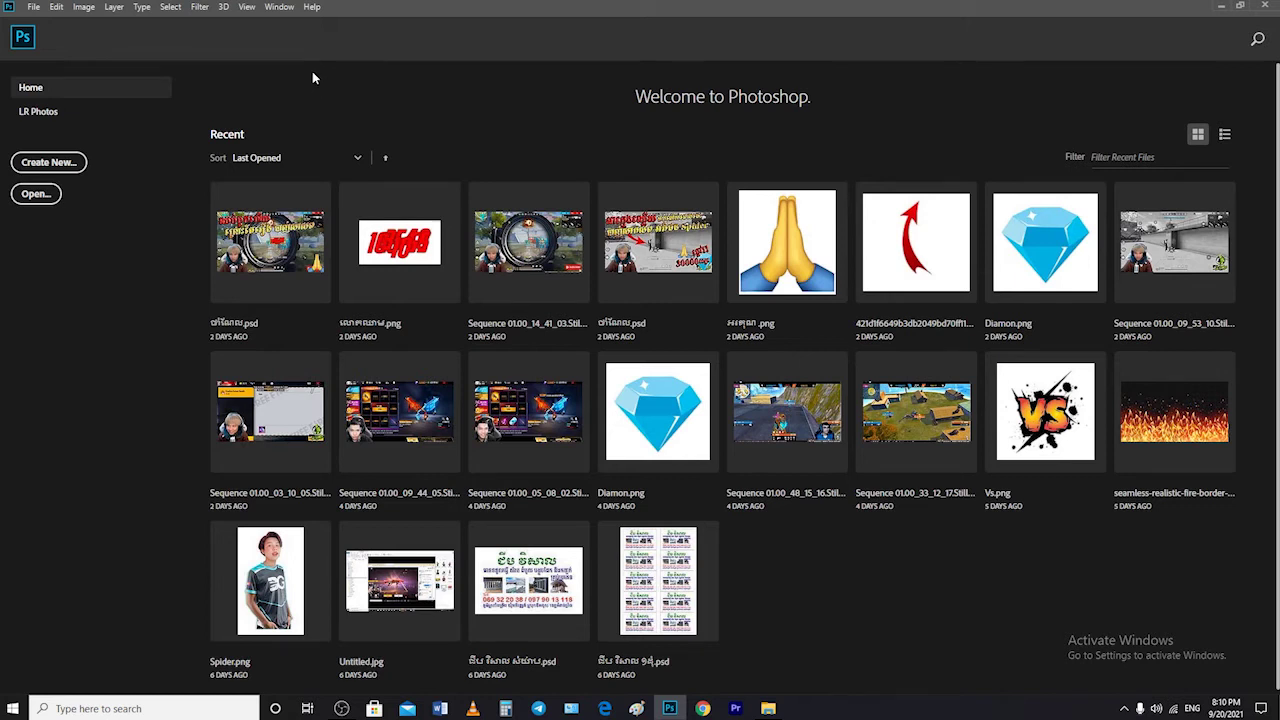
Step: Start creating a new document to bring up its setup options
left_click(35, 8)
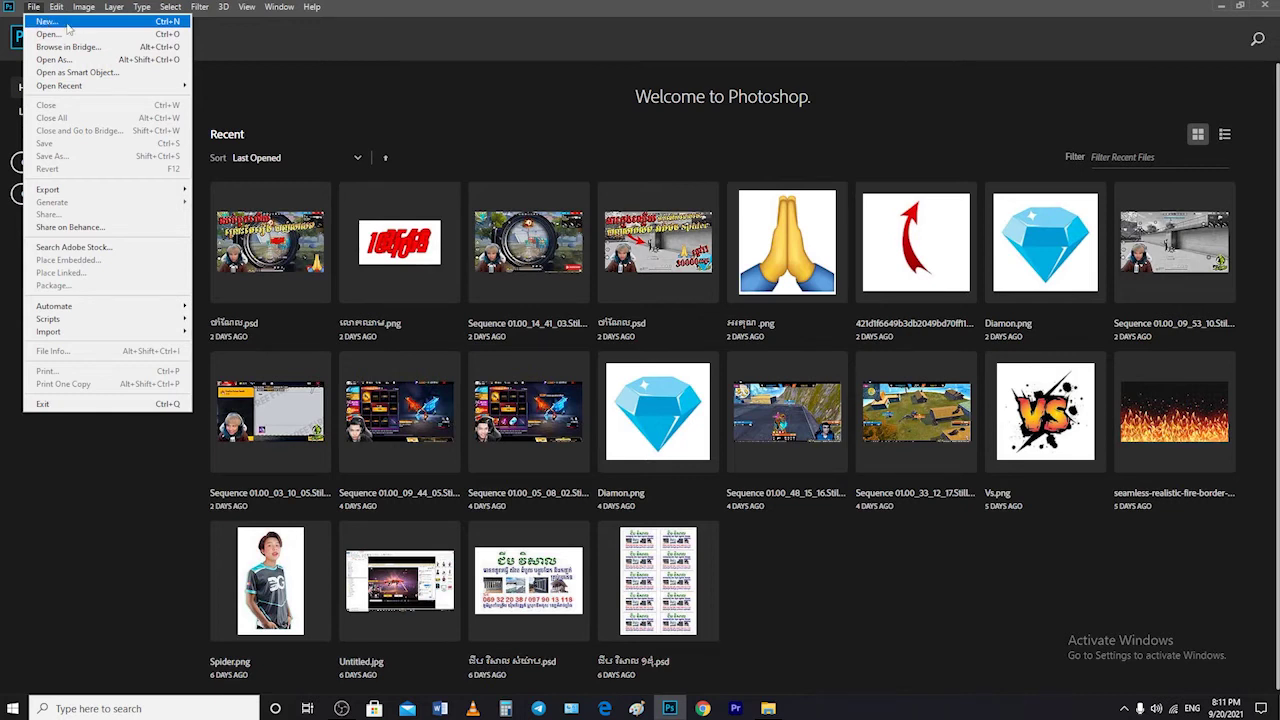
mouse_move(83, 7)
key("Escape")
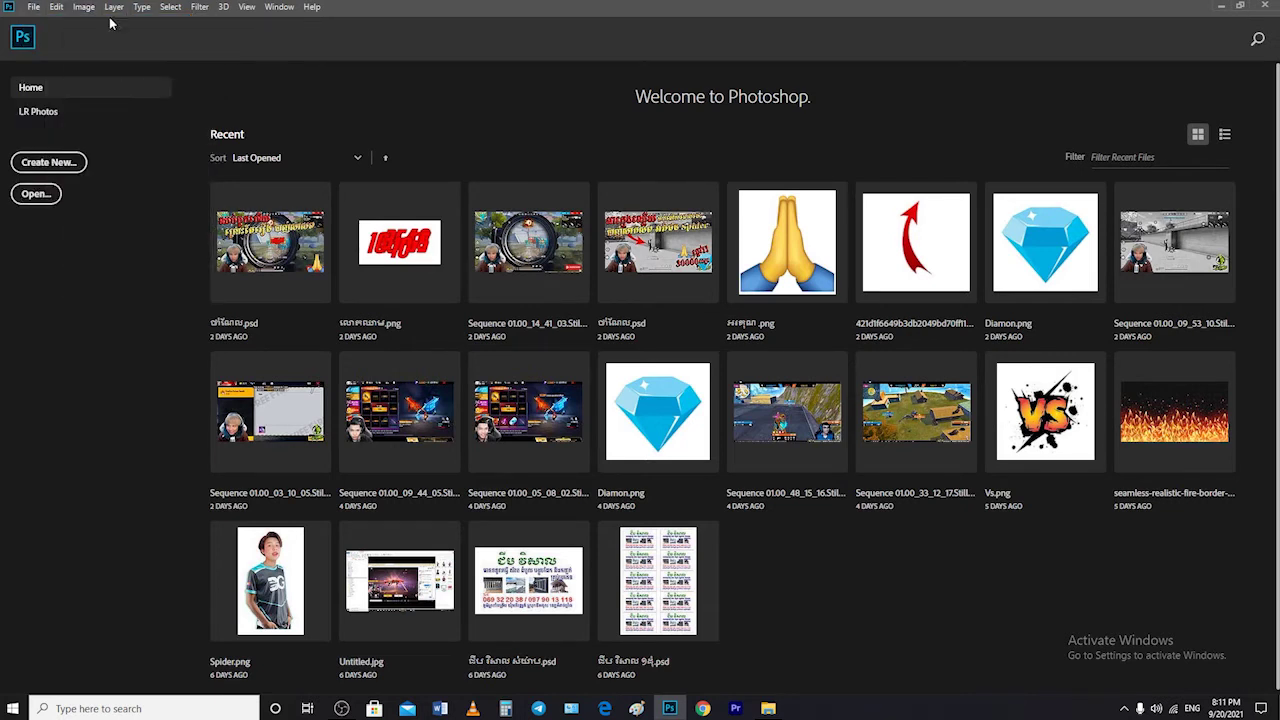
left_click(56, 7)
mouse_move(33, 7)
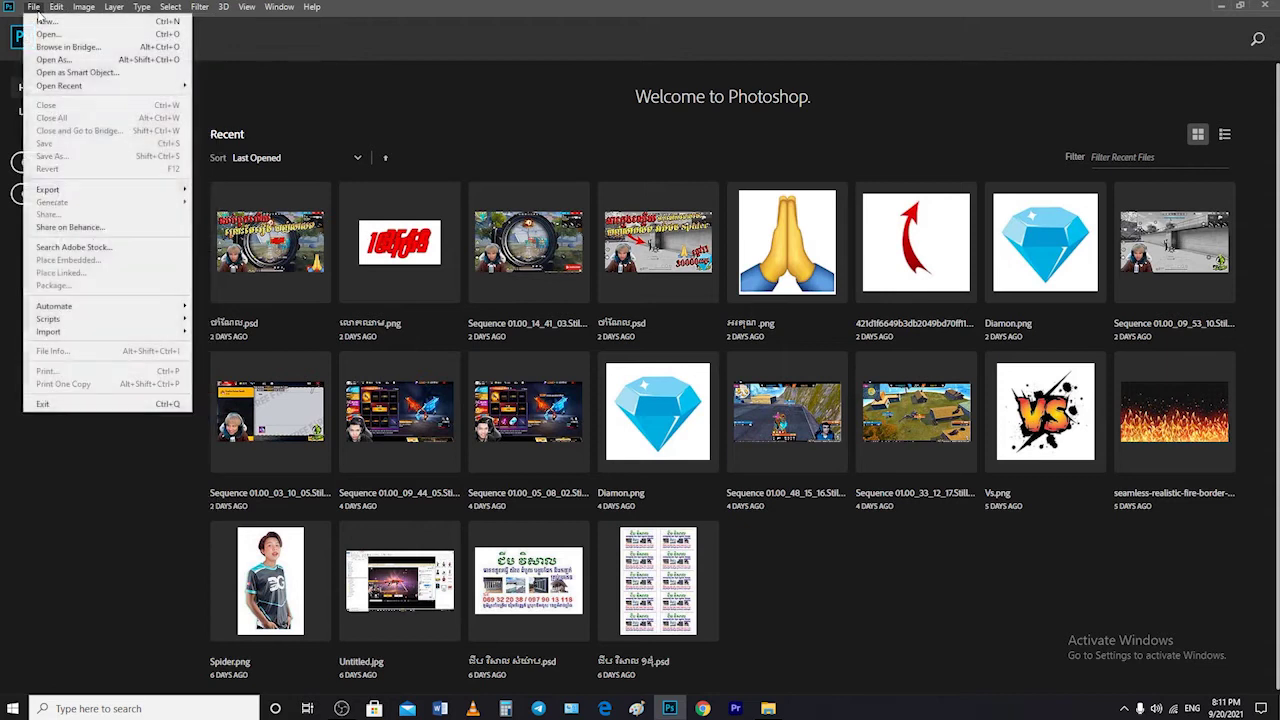
left_click(40, 22)
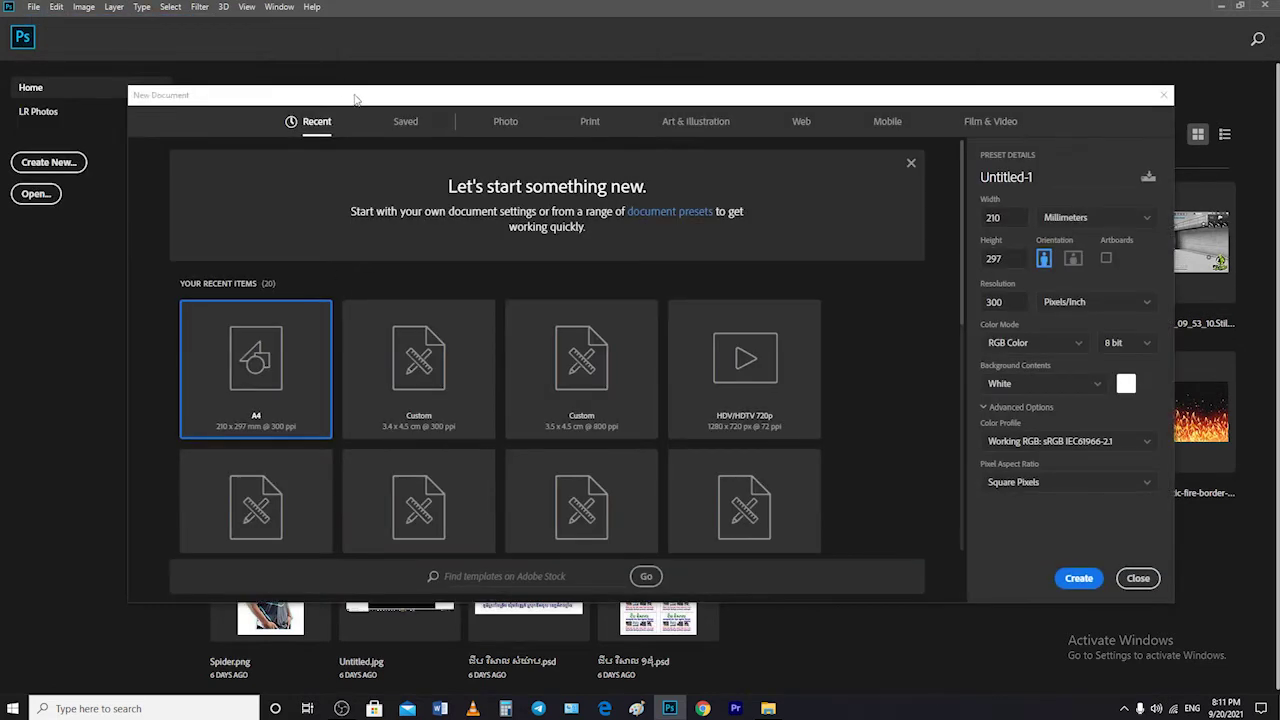
left_click_drag(354, 98, 379, 92)
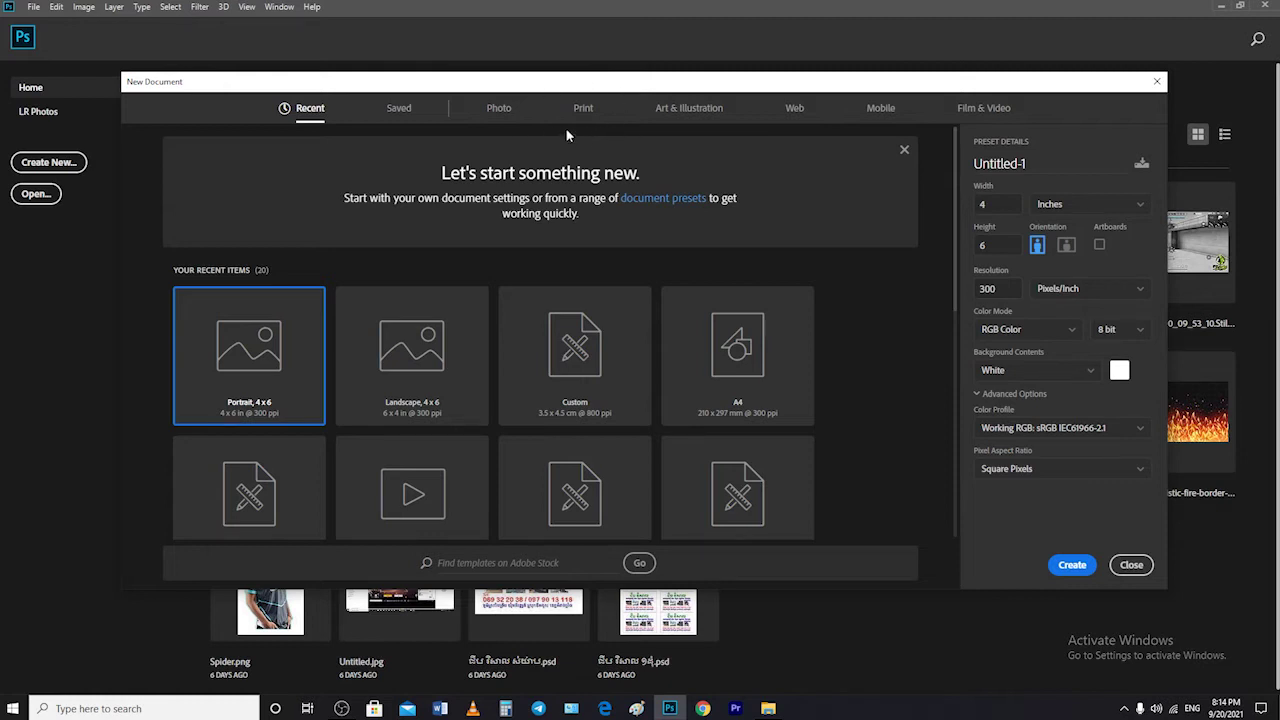
Step: Choose the A4 print preset and name the new document "រូបកាត"
left_click(581, 108)
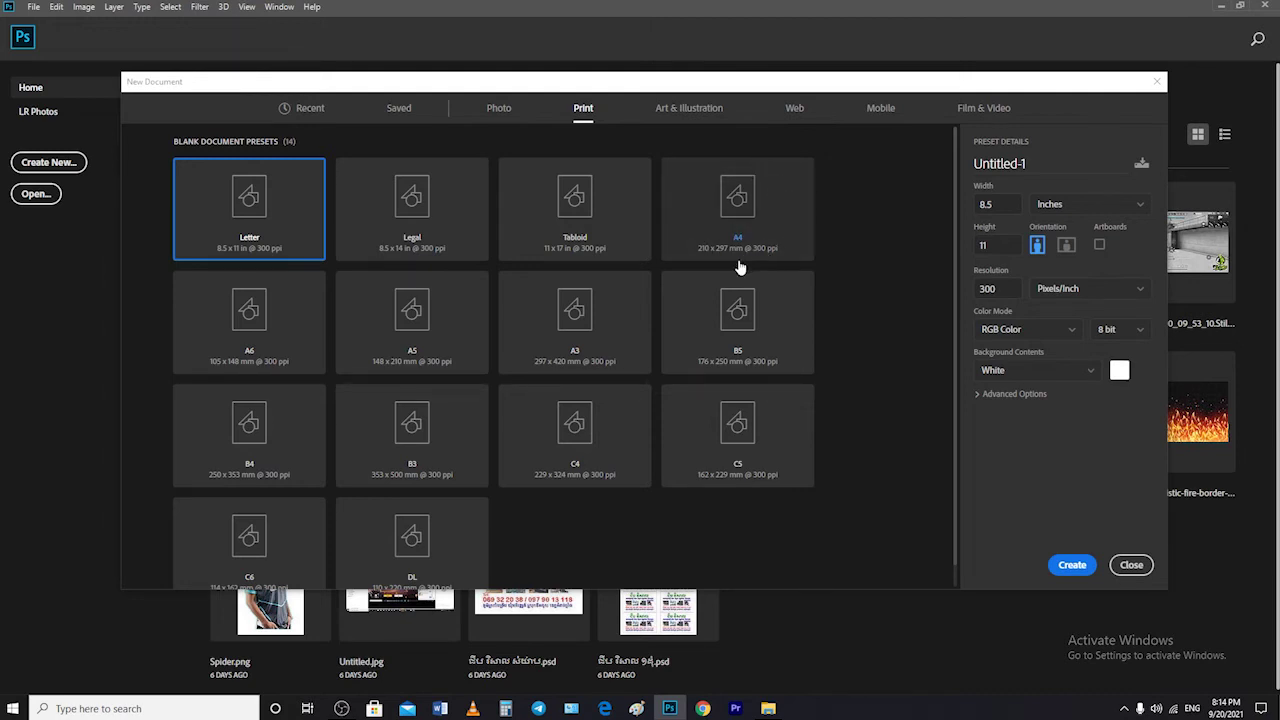
left_click(740, 217)
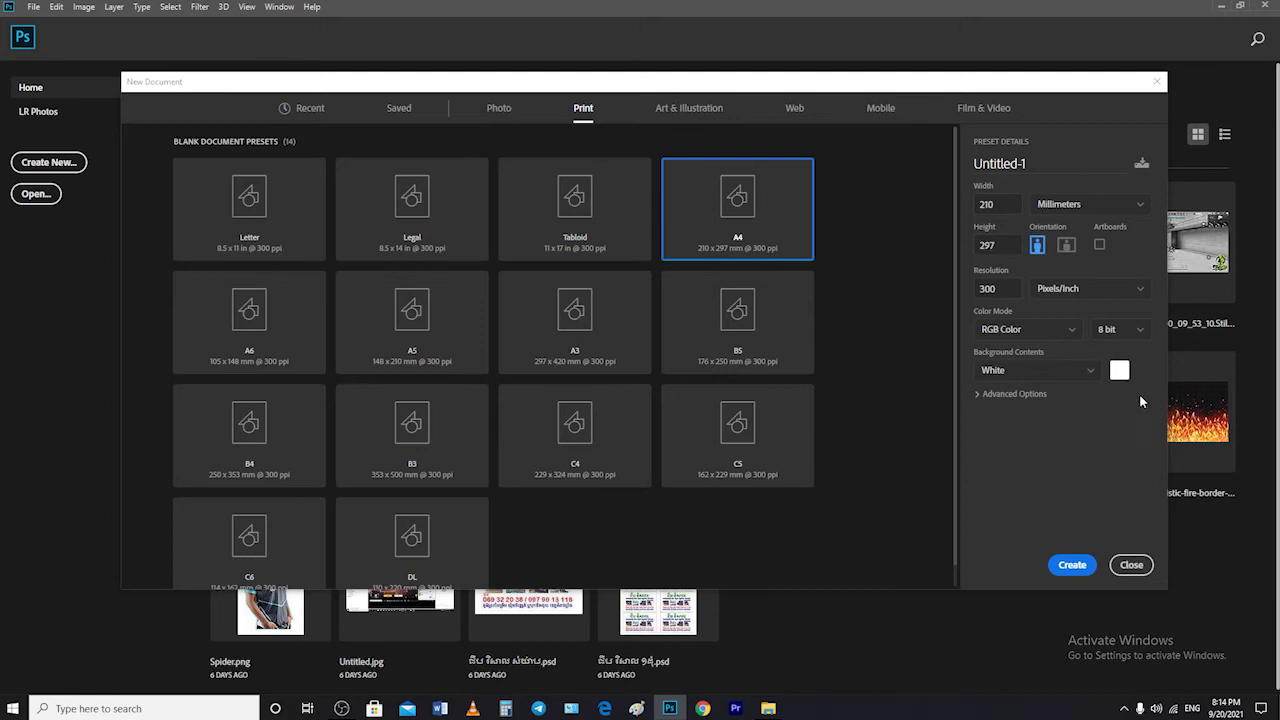
left_click_drag(1026, 164, 949, 166)
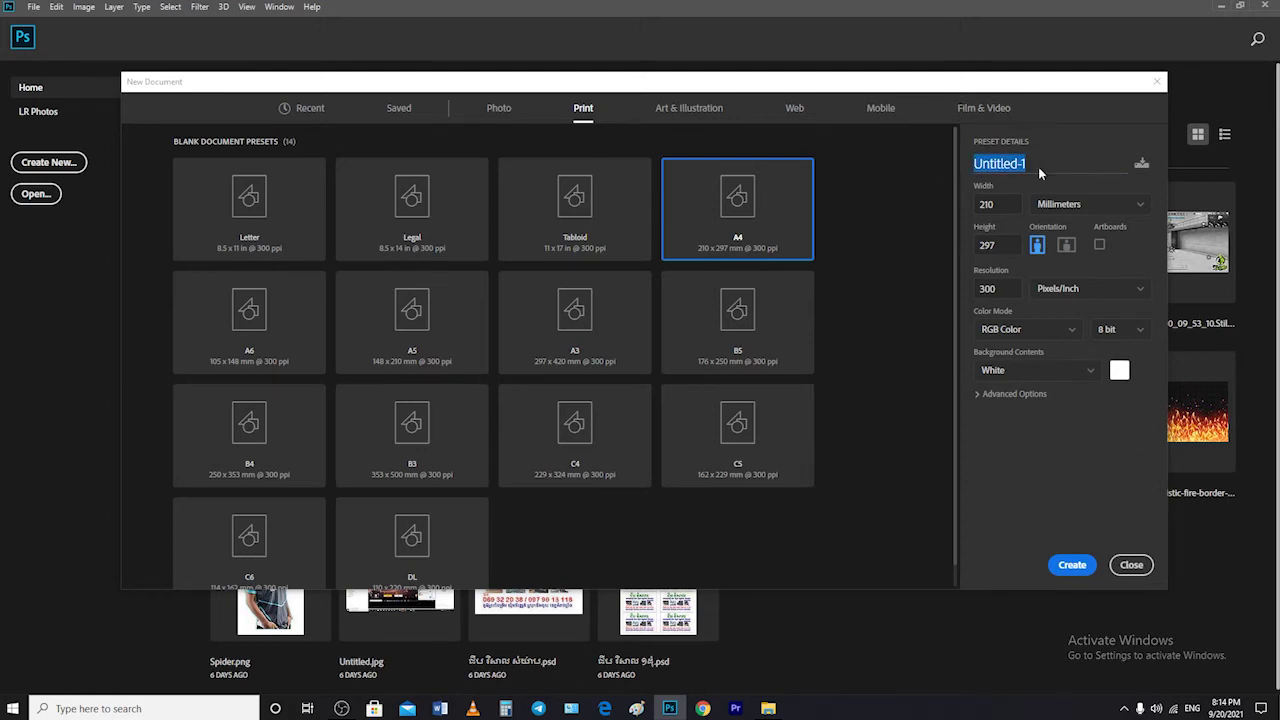
type("r")
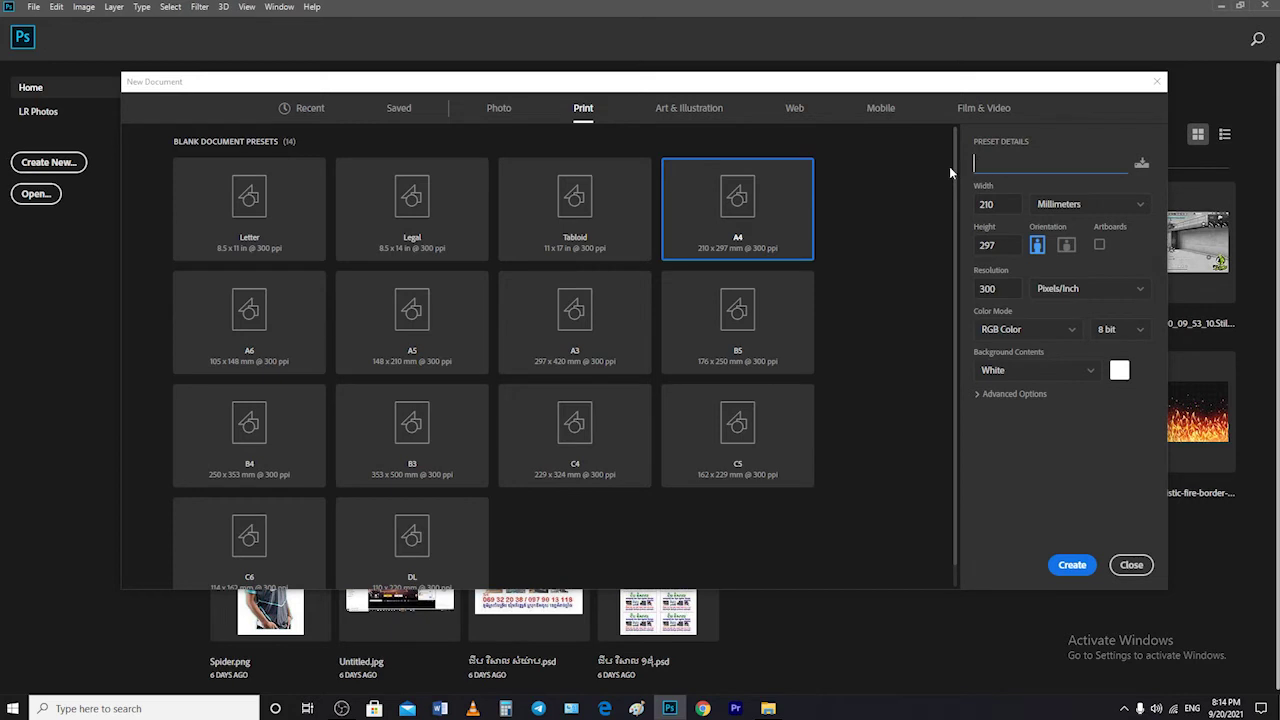
type("រូបកាត់")
Step: Switch the document units to centimeters and set the width to 3.5 and the height to 4.5
left_click(1076, 204)
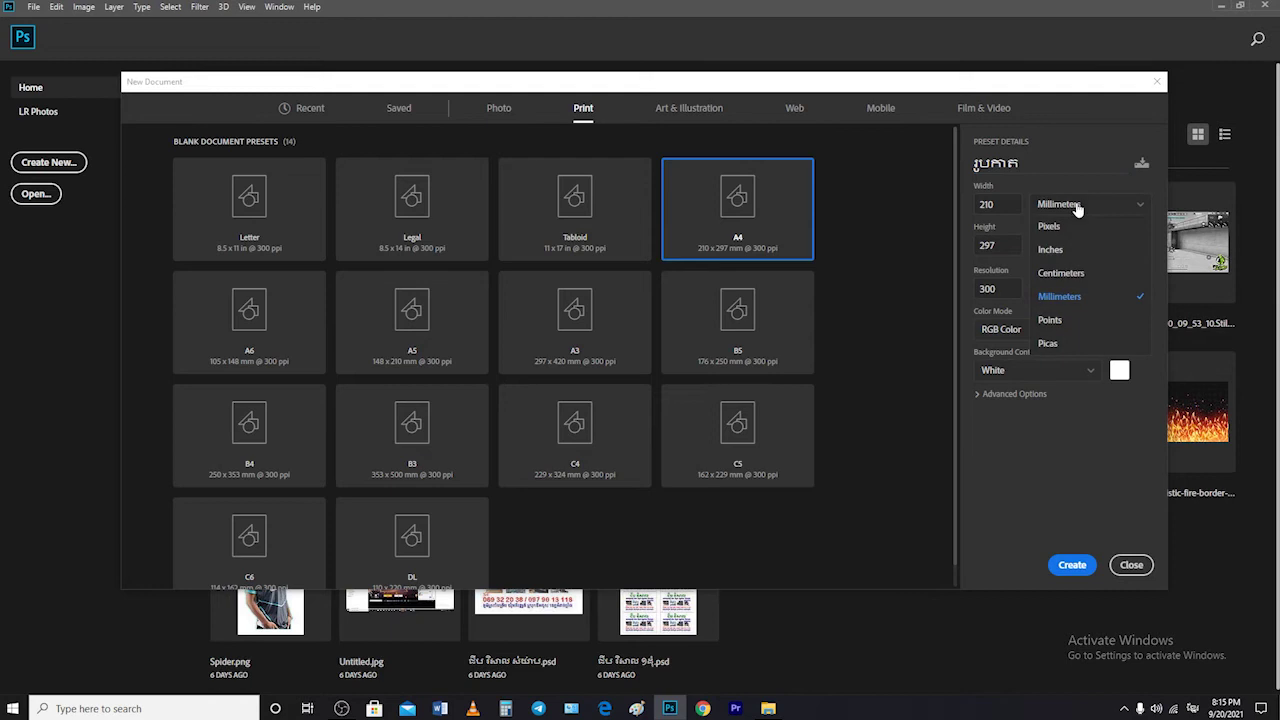
left_click(1068, 279)
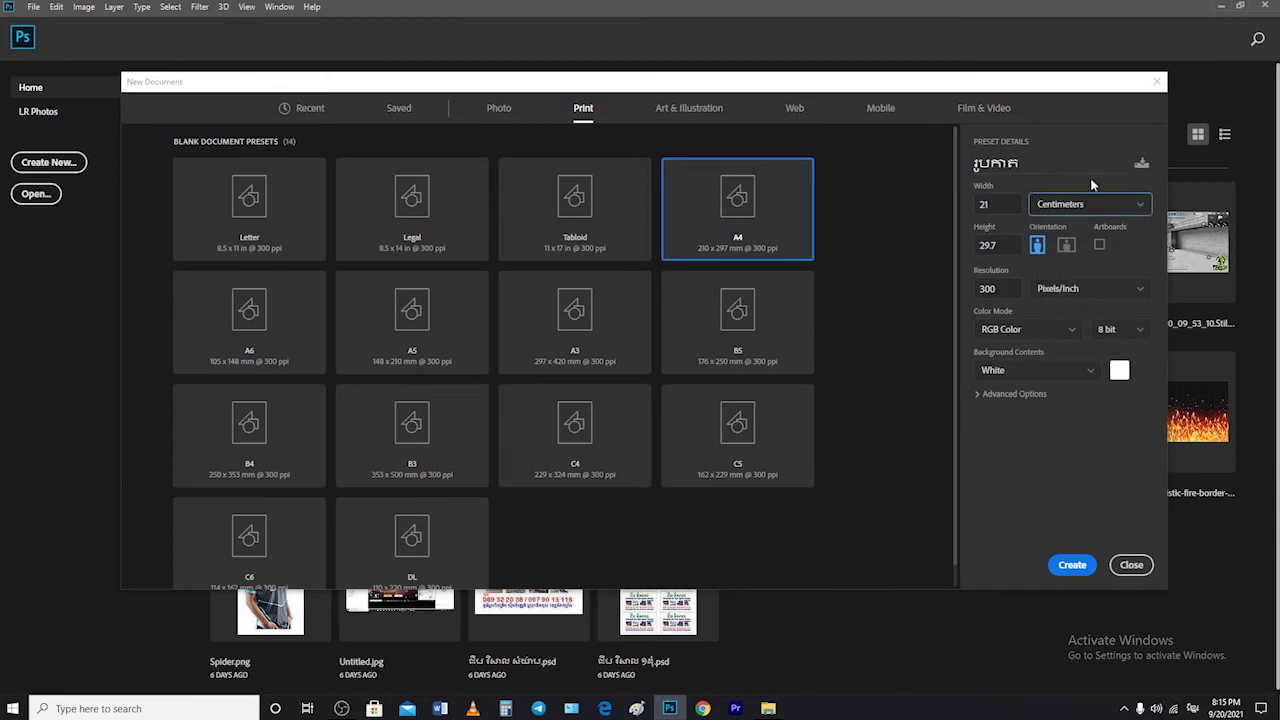
left_click_drag(1005, 204, 965, 212)
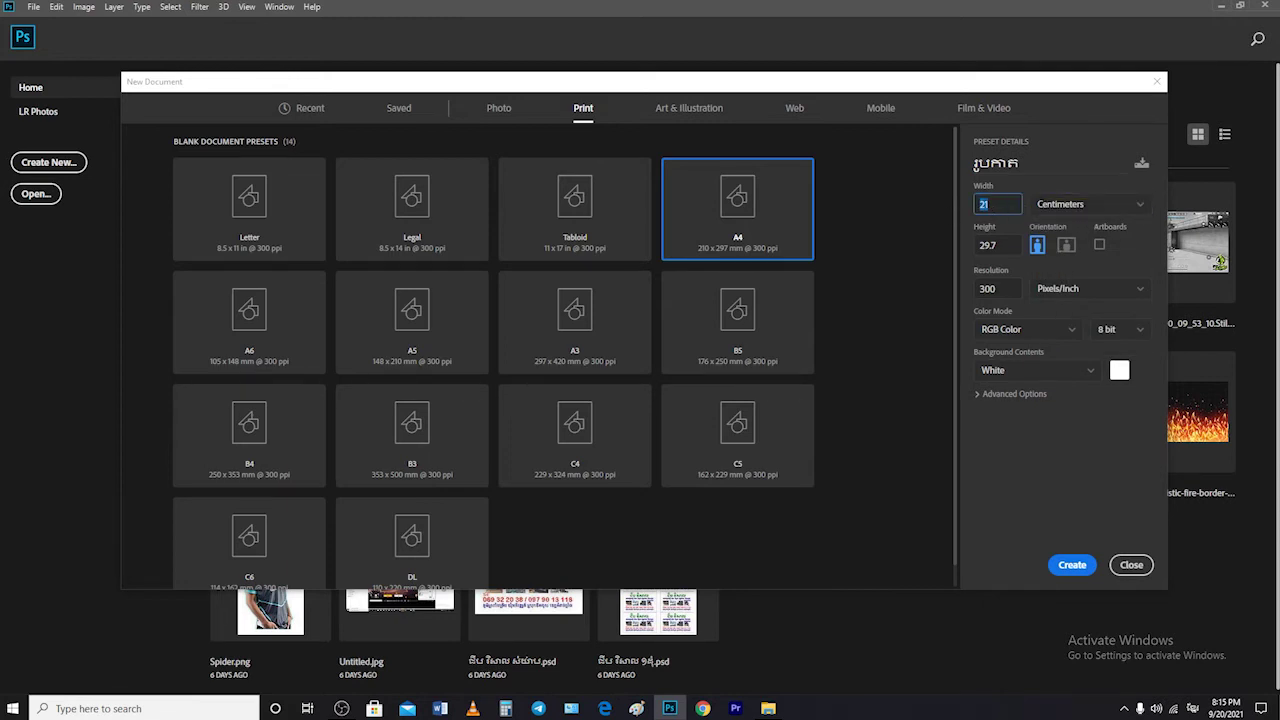
key("Tab")
key("shift+Tab")
key("Tab")
key("shift+Tab")
key("Tab")
key("shift+Tab")
key("Tab")
key("shift+Tab")
type("3.5")
key("Tab")
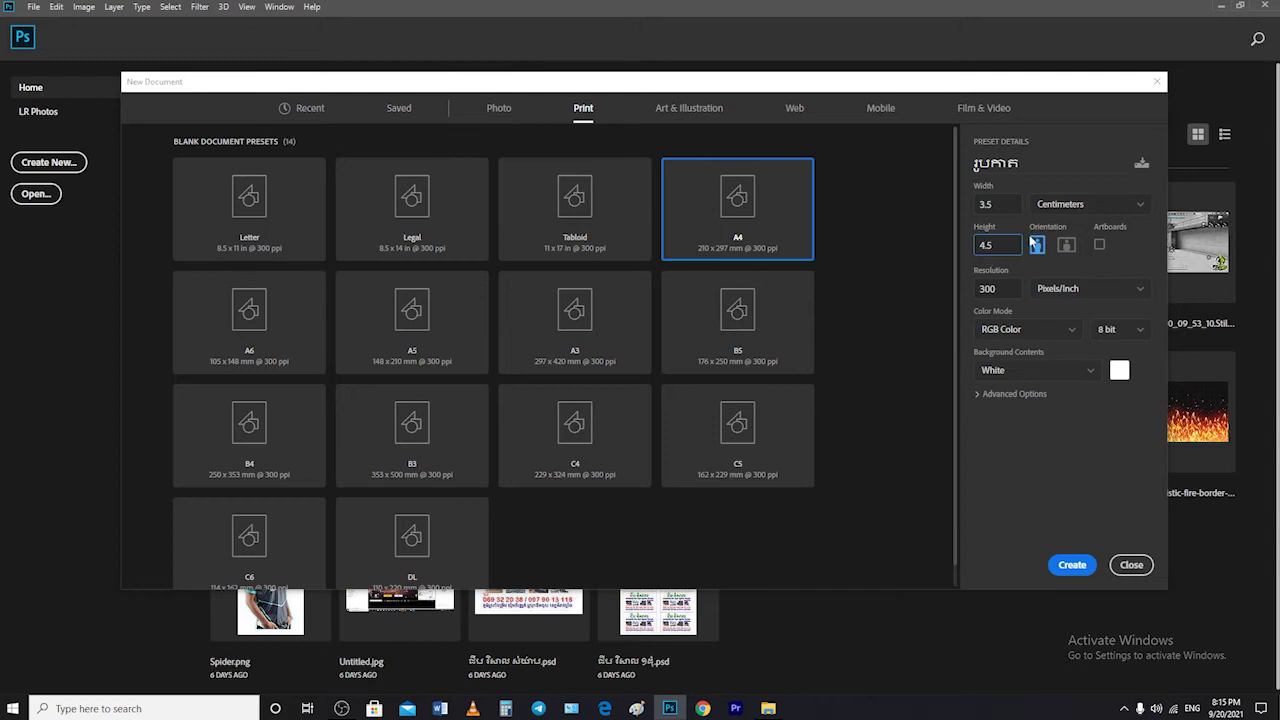
Step: Set the resolution to 800 pixels/inch, with portrait orientation and RGB Color mode
left_click(1066, 245)
left_click(1040, 245)
left_click(1066, 298)
left_click(1058, 292)
left_click(988, 288)
type("800")
left_click(1026, 334)
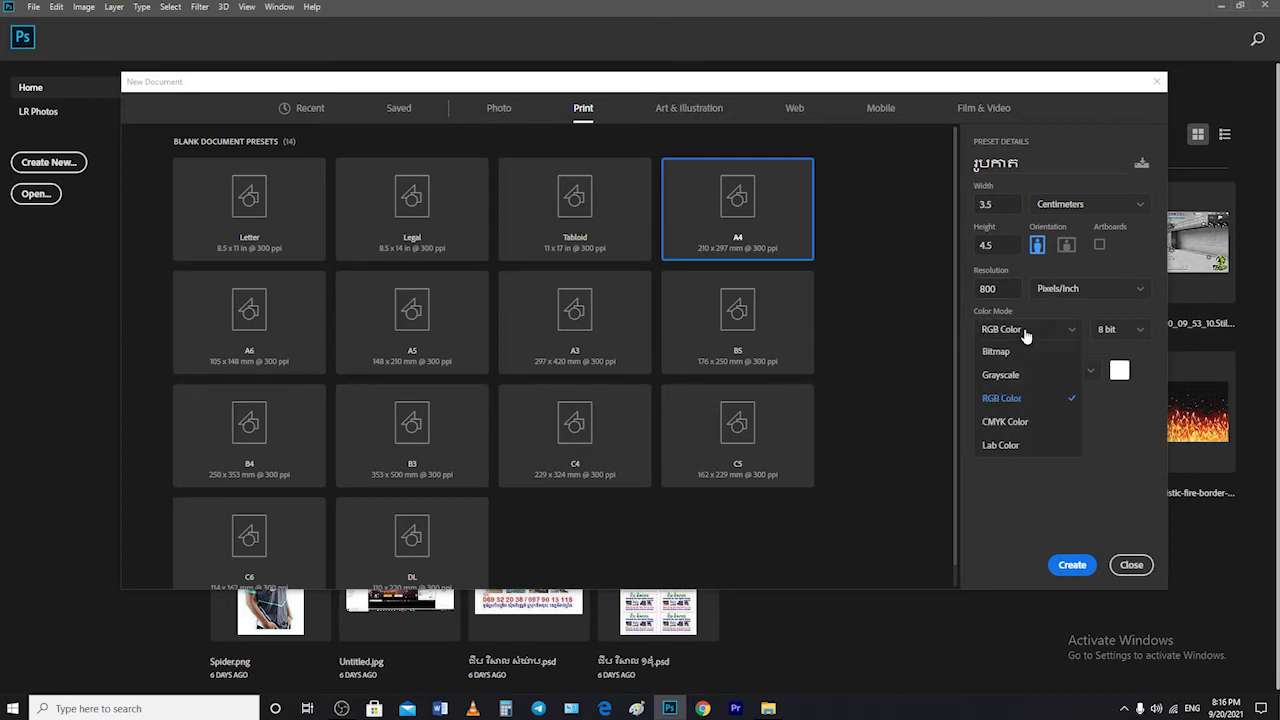
left_click(1008, 319)
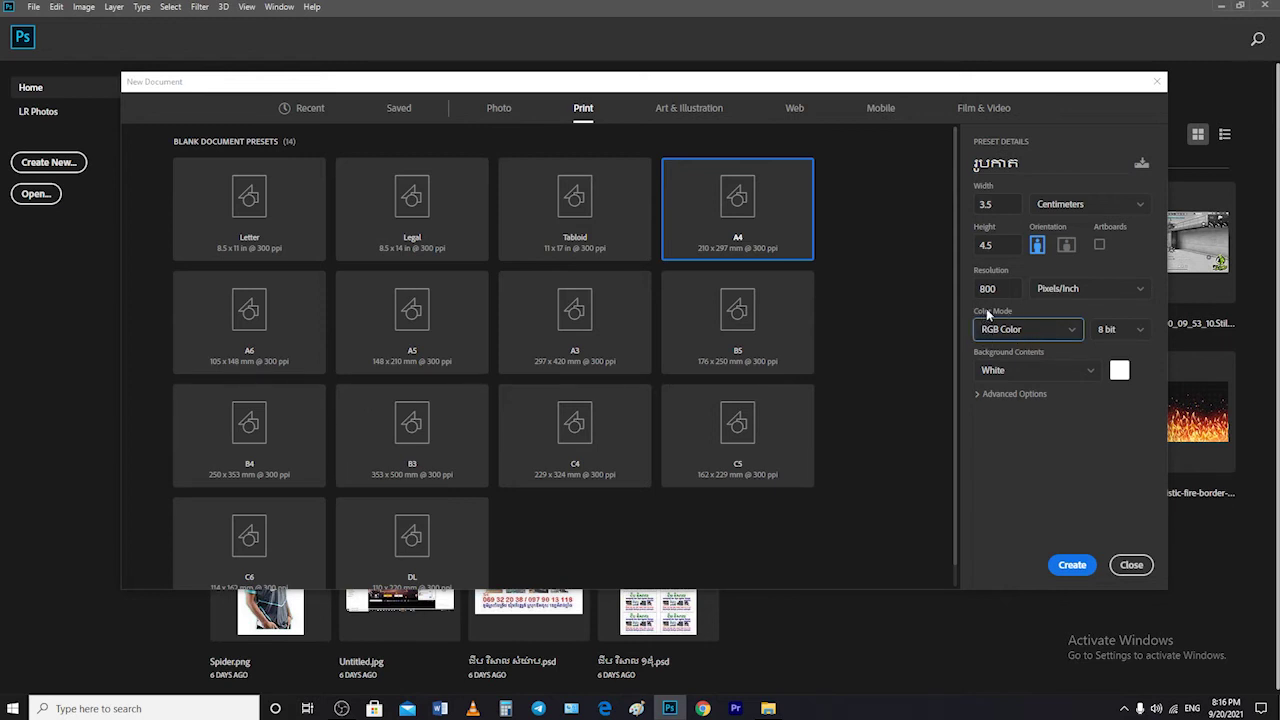
left_click(1035, 339)
left_click(1024, 340)
Step: Keep centimeters as the size unit and create the document
left_click(1051, 196)
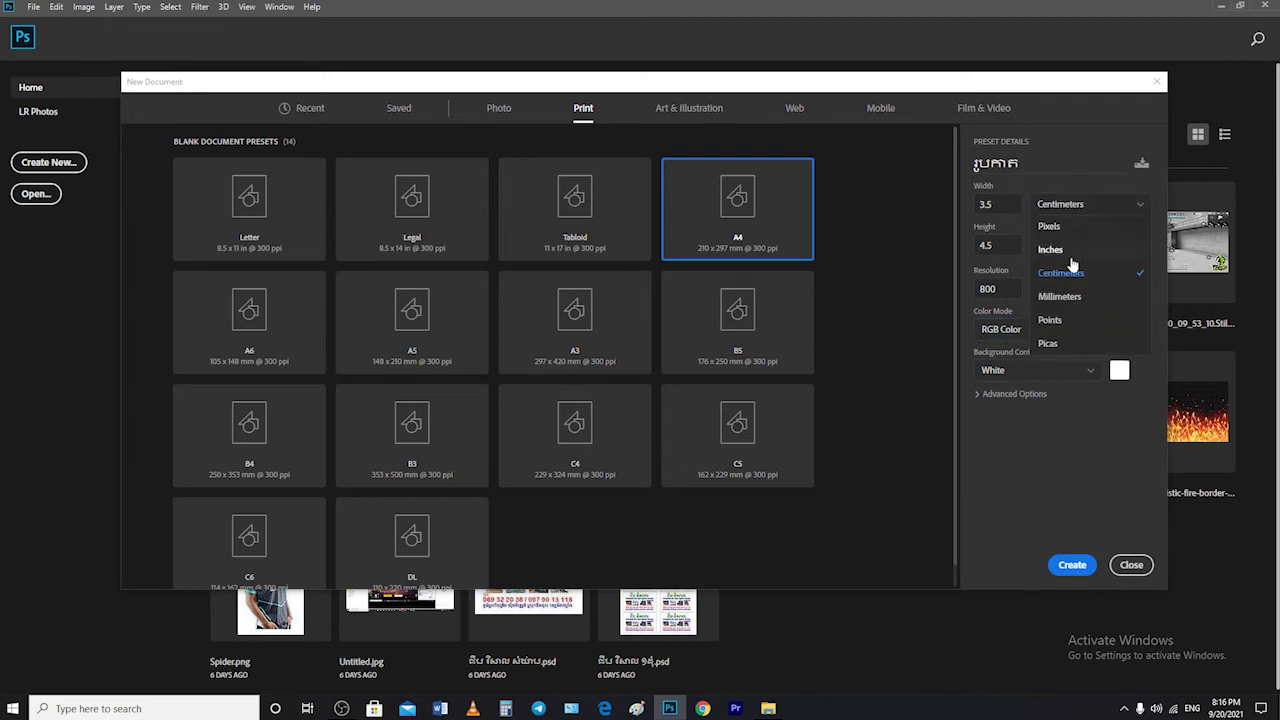
left_click(1071, 271)
left_click(1003, 204)
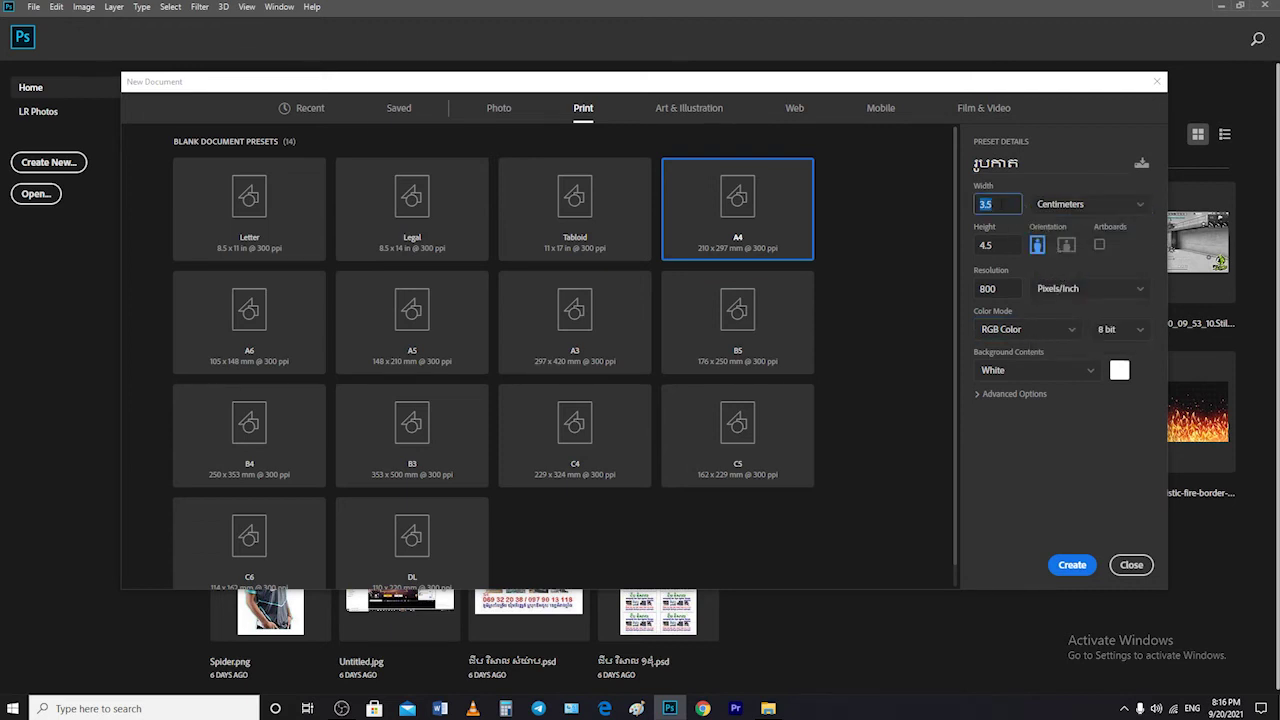
double_click(986, 204)
key("Tab")
key("shift+Tab")
key("Tab")
left_click(1068, 566)
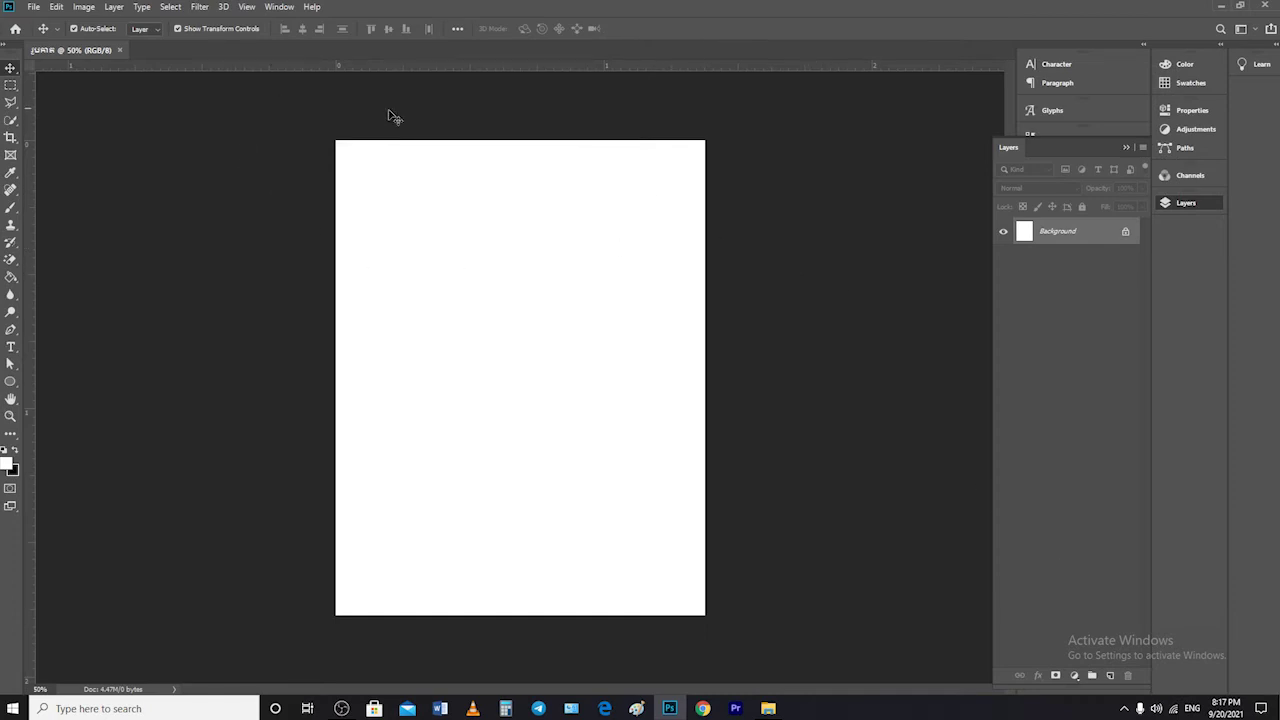
left_click_drag(787, 400, 769, 543)
left_click(781, 296)
scroll(534, 222, "down", 4)
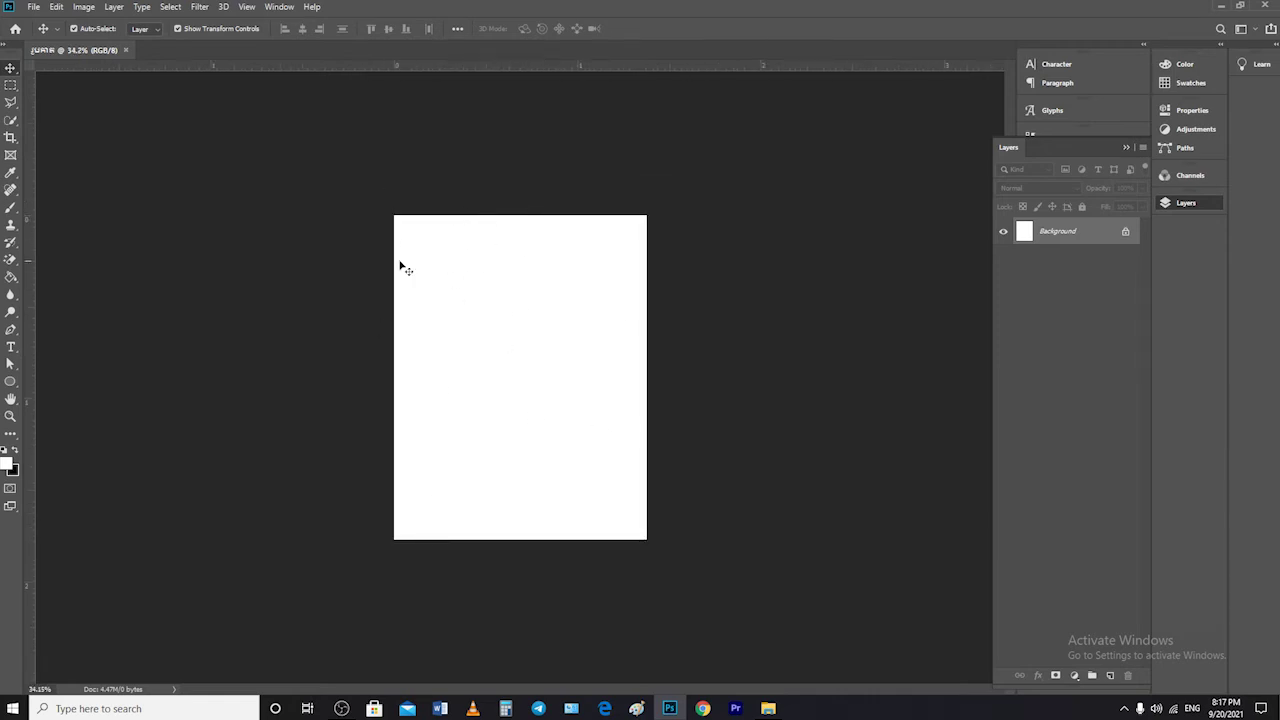
scroll(500, 282, "up", 1)
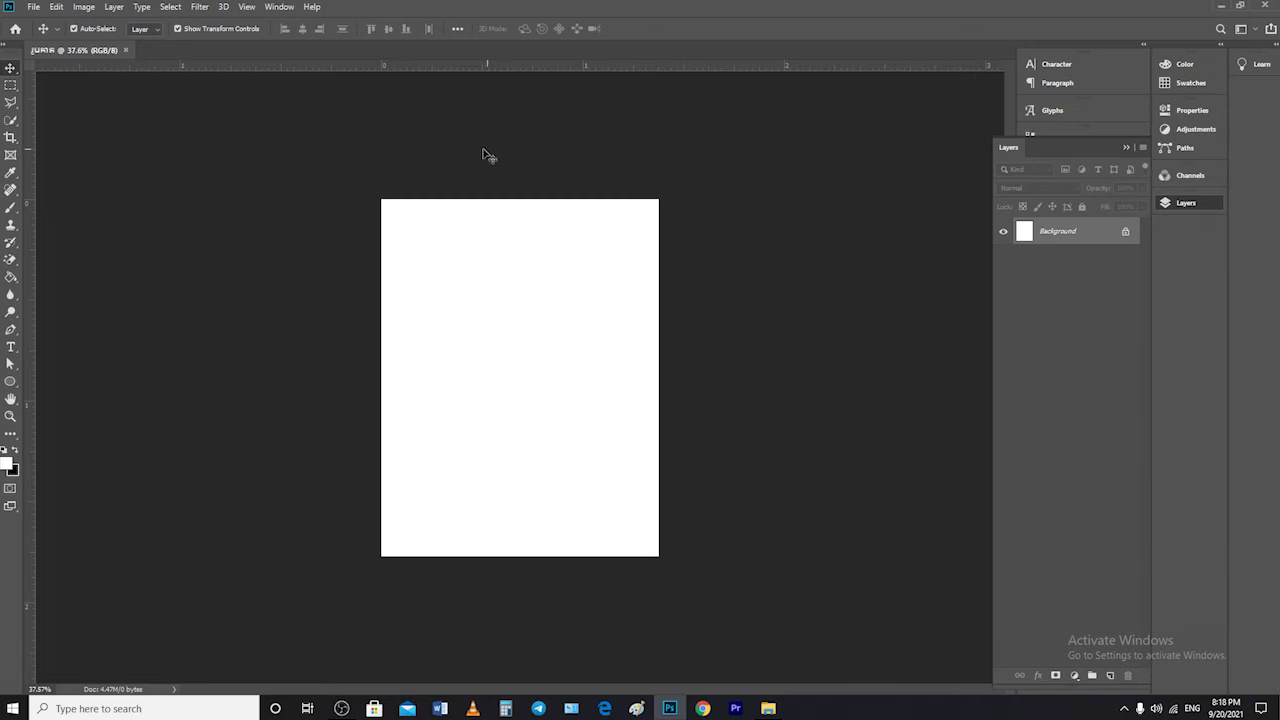
left_click(34, 7)
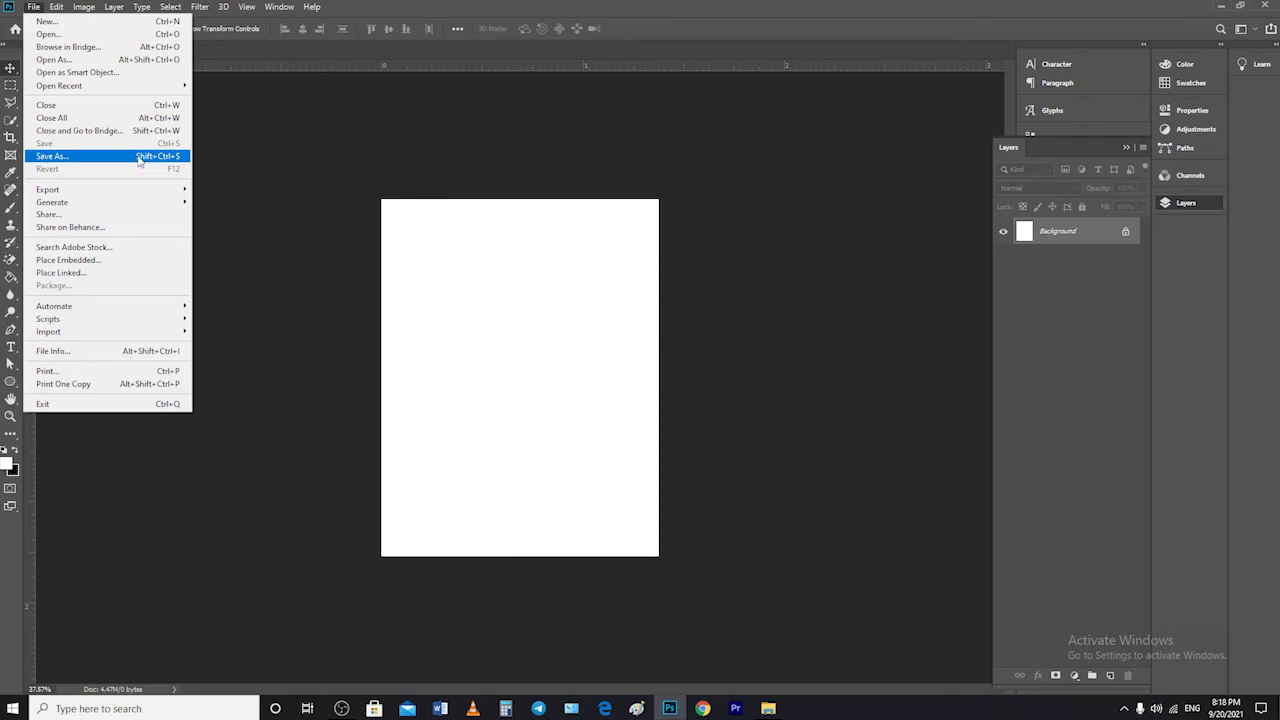
left_click(196, 160)
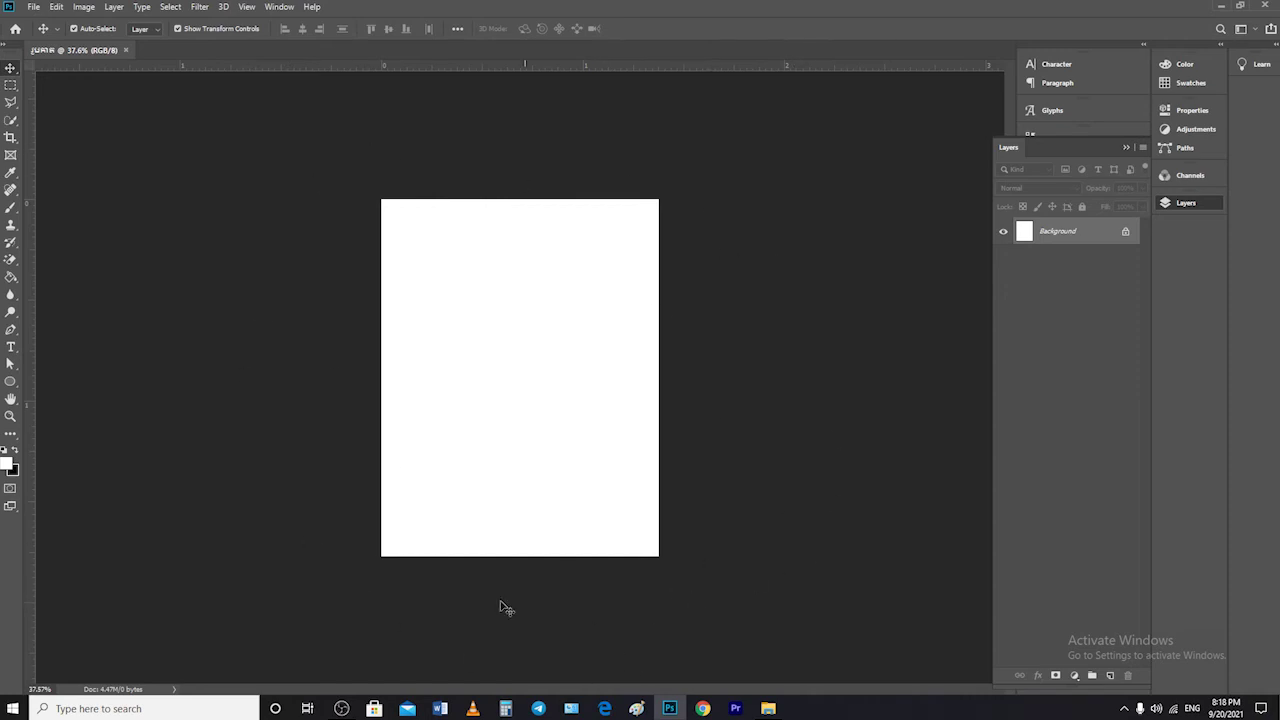
left_click(36, 12)
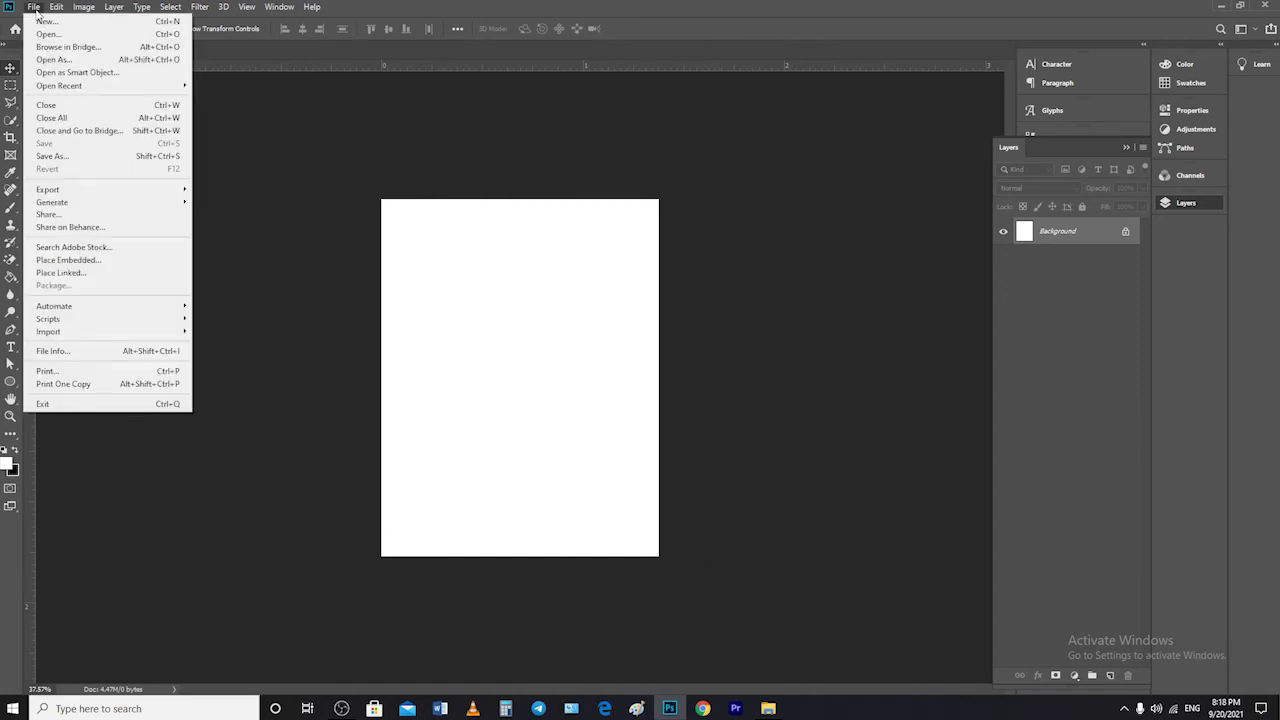
left_click(53, 158)
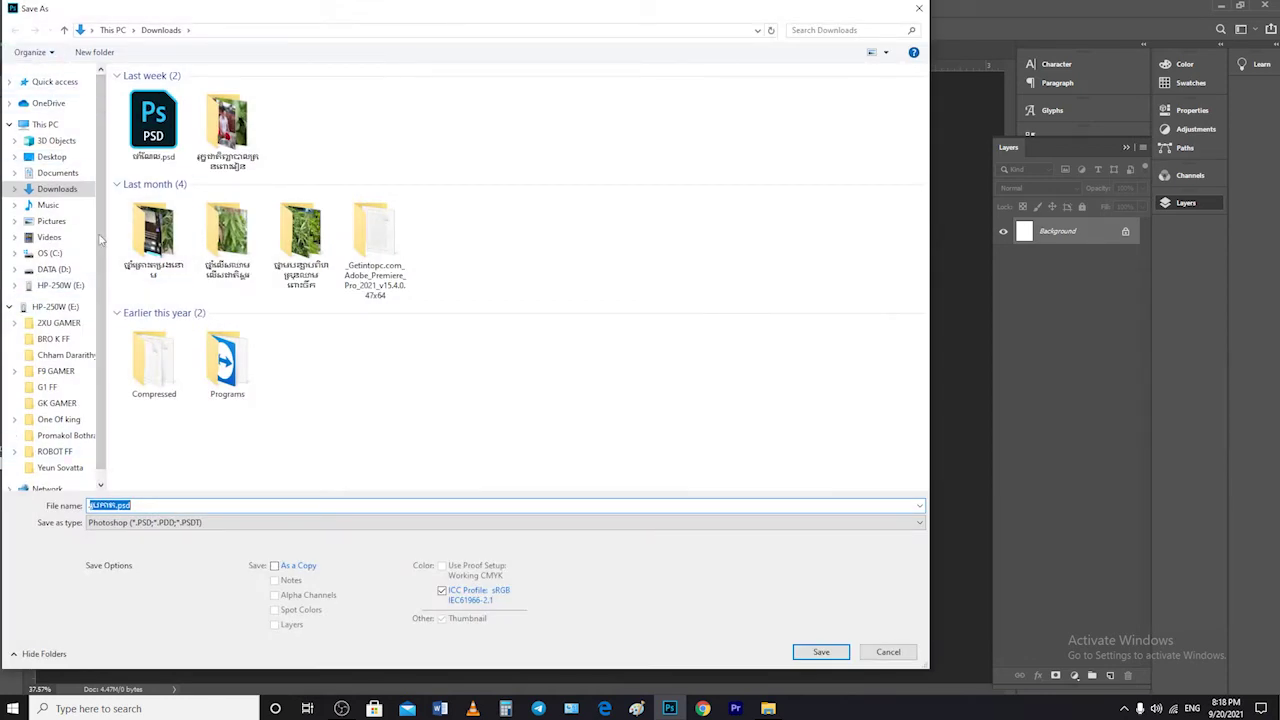
left_click(40, 158)
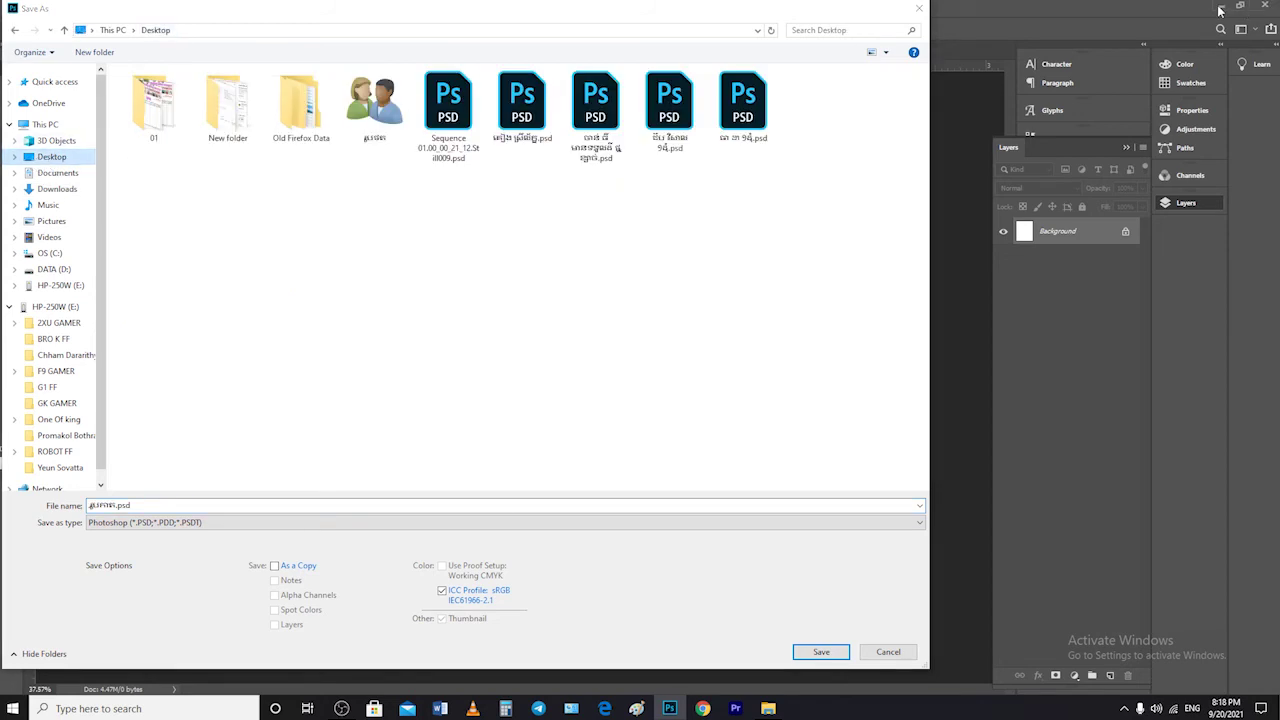
left_click(919, 8)
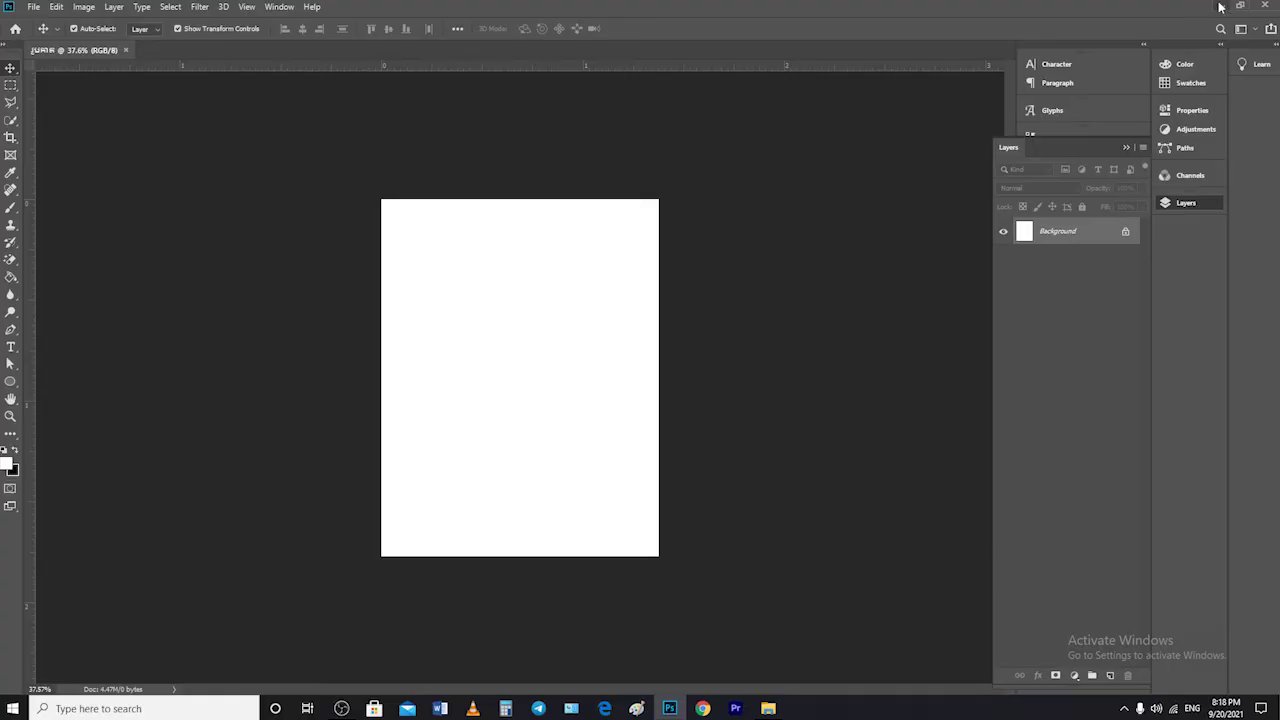
left_click(1221, 6)
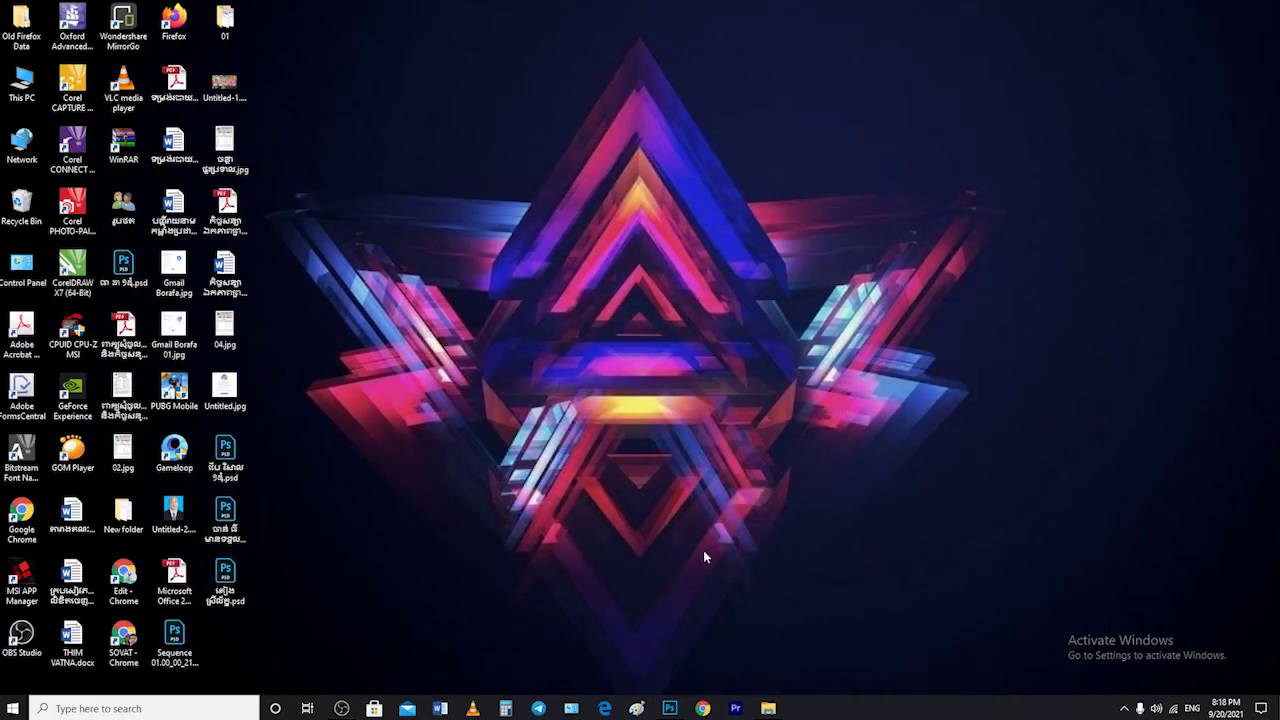
left_click(669, 708)
Step: Save the document to the Desktop as រូបកាត.psd in Photoshop format, and close both the document and Photoshop
double_click(34, 7)
left_click(34, 7)
double_click(31, 6)
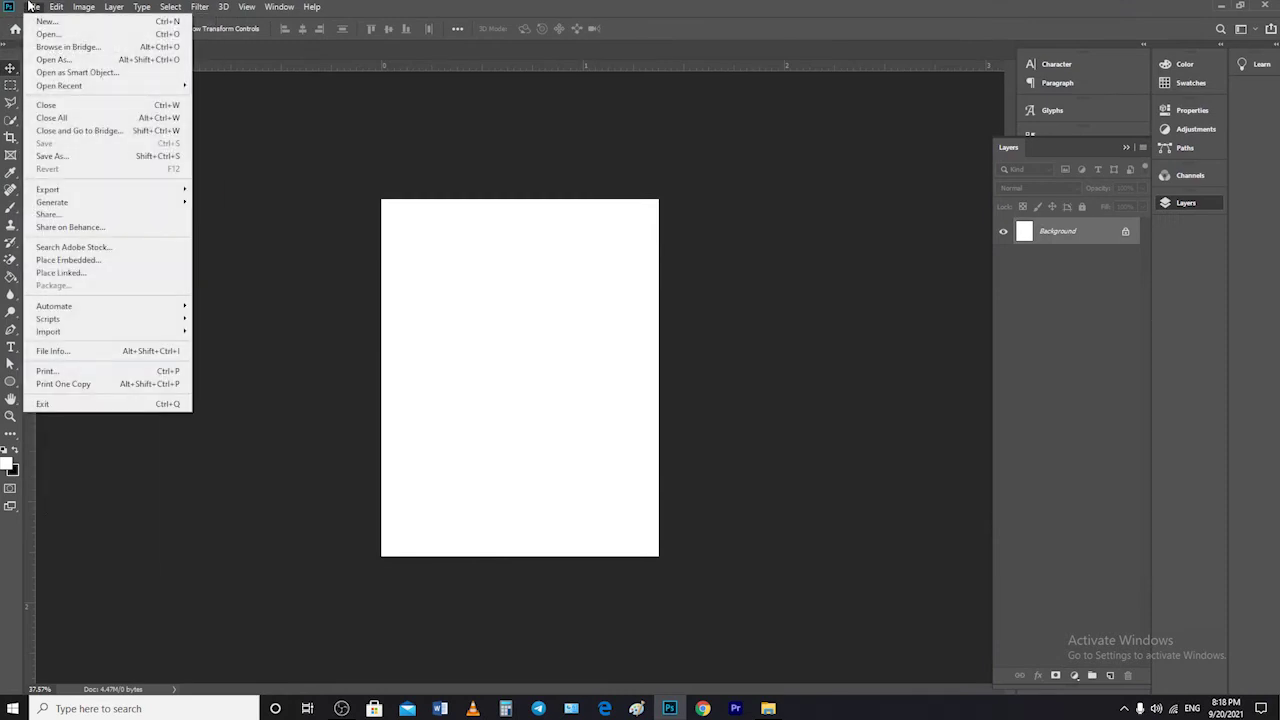
left_click(55, 157)
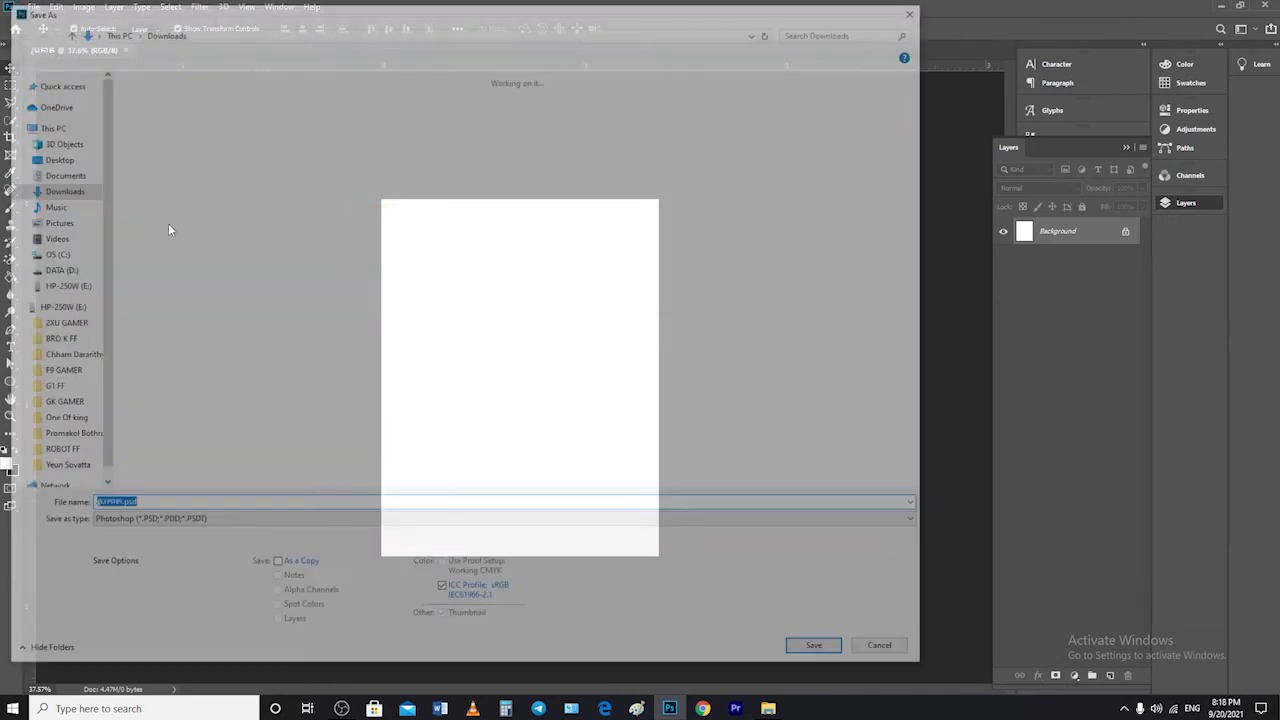
left_click(117, 506)
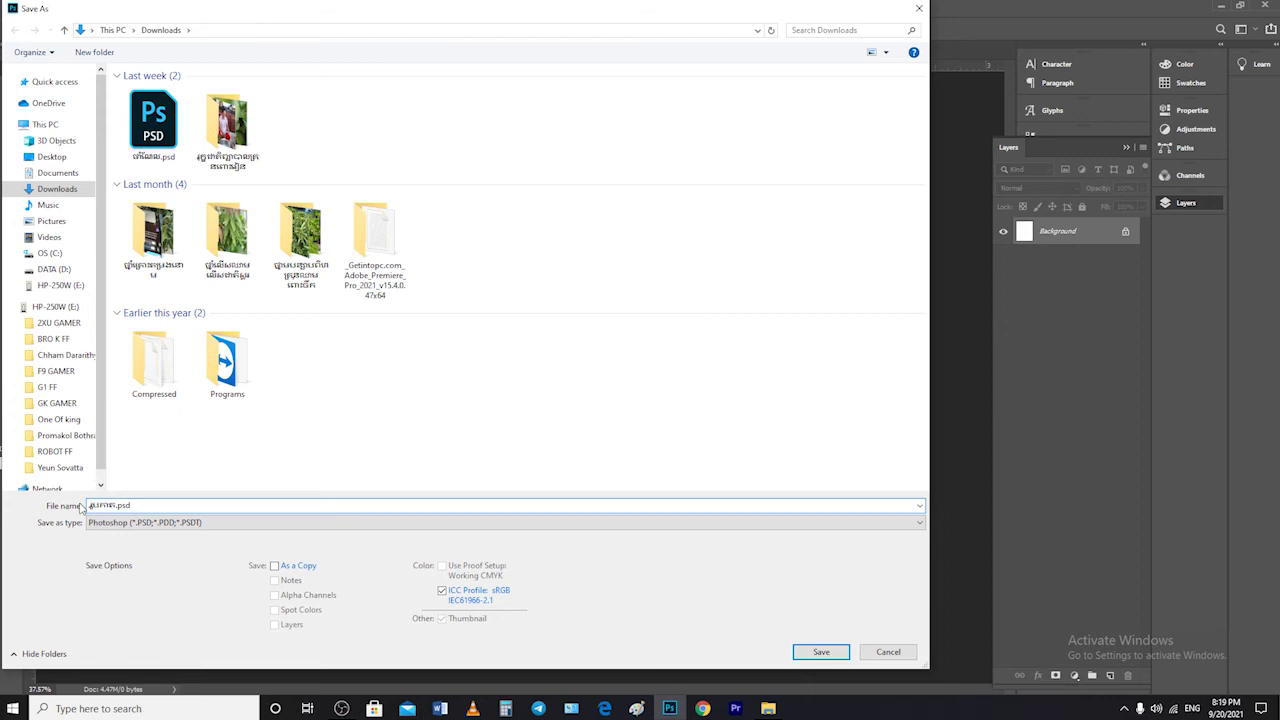
left_click(50, 157)
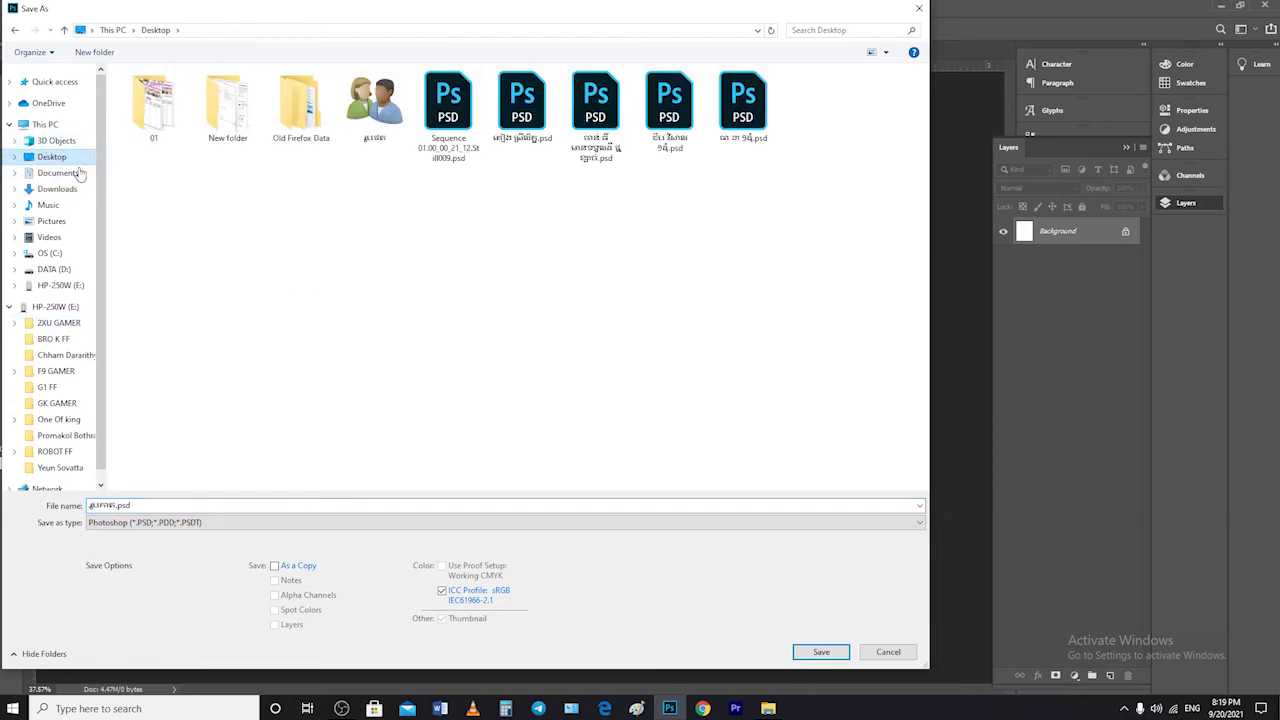
left_click(818, 652)
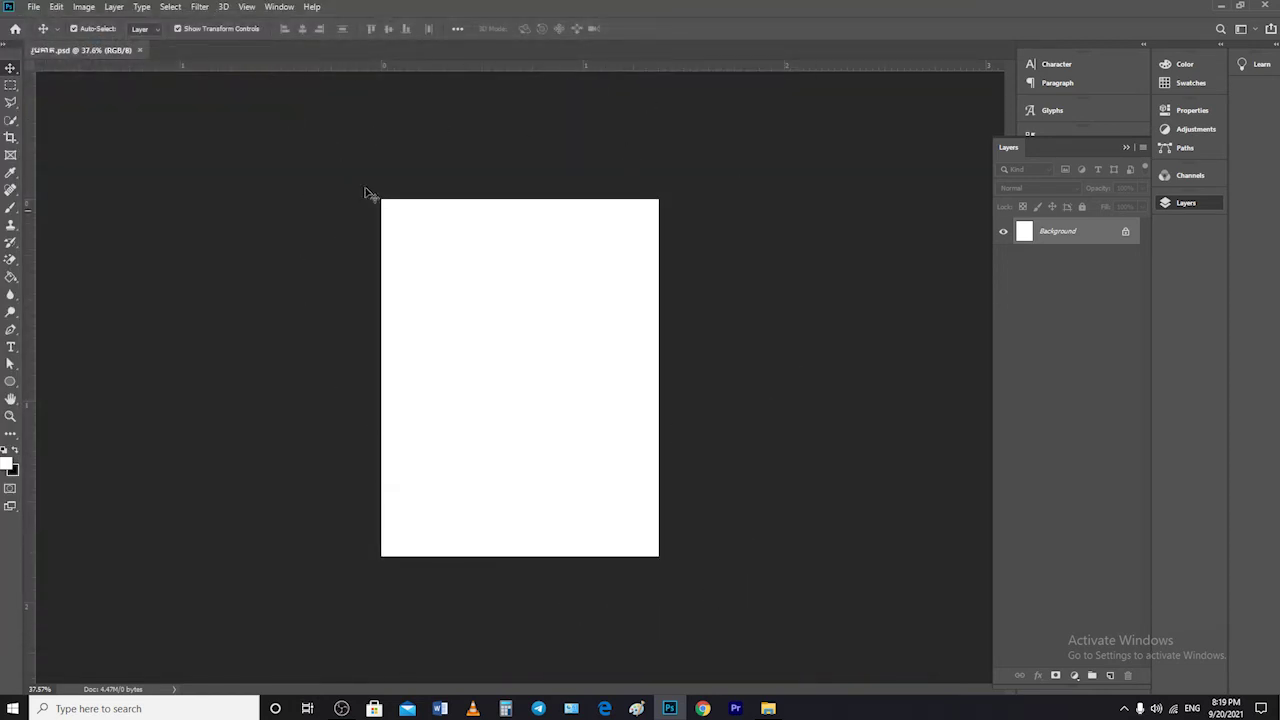
left_click(1273, 5)
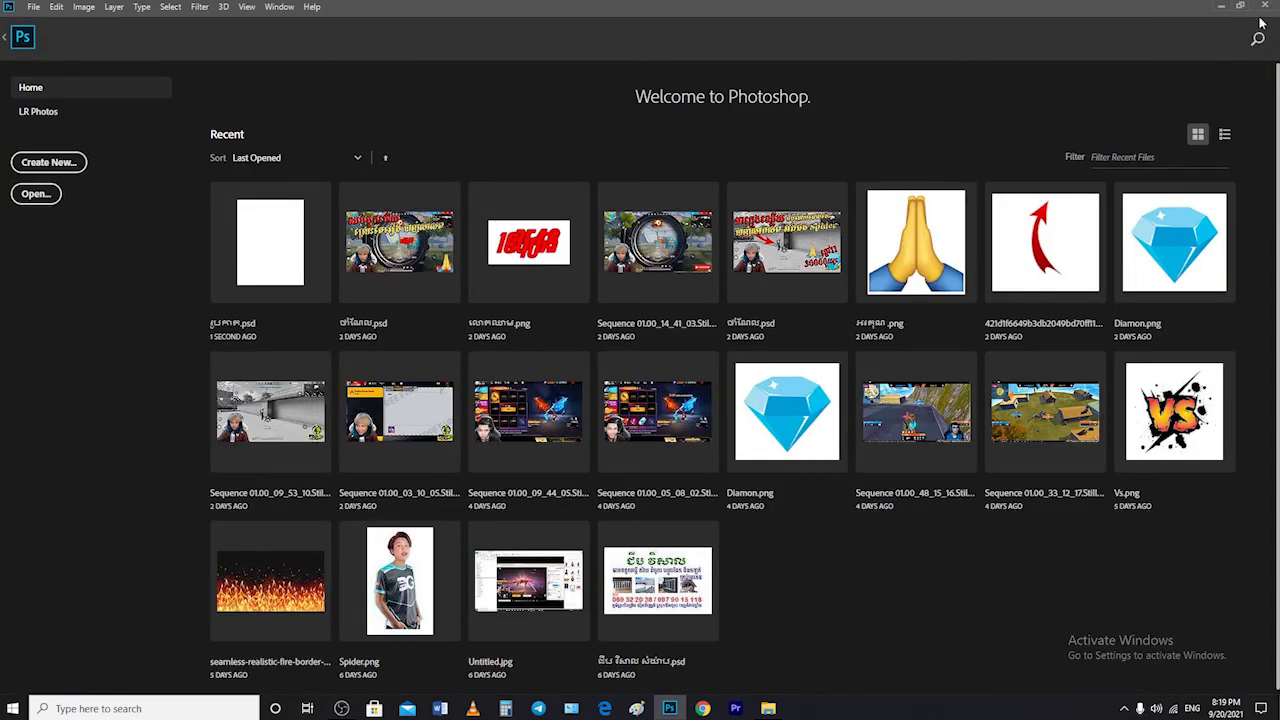
left_click(1276, 5)
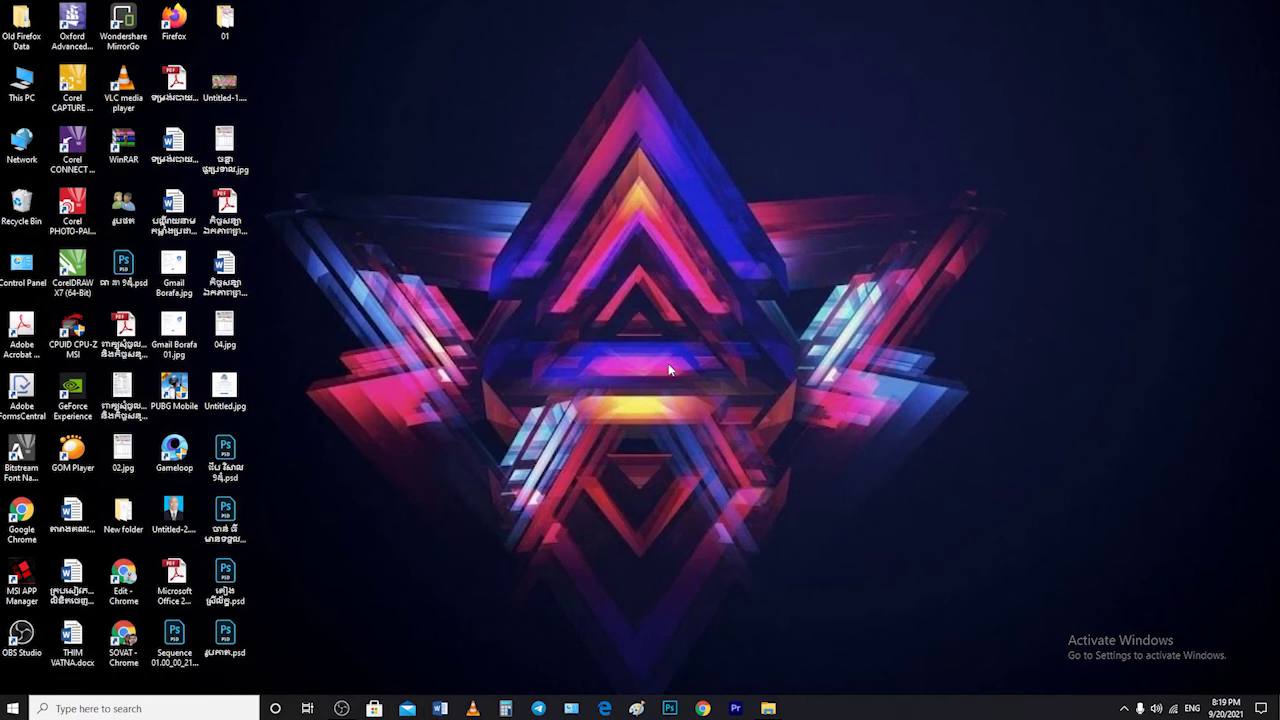
Step: Turn on Auto arrange icons for the desktop and try to move រូបកាត.psd to an empty area
right_click(652, 218)
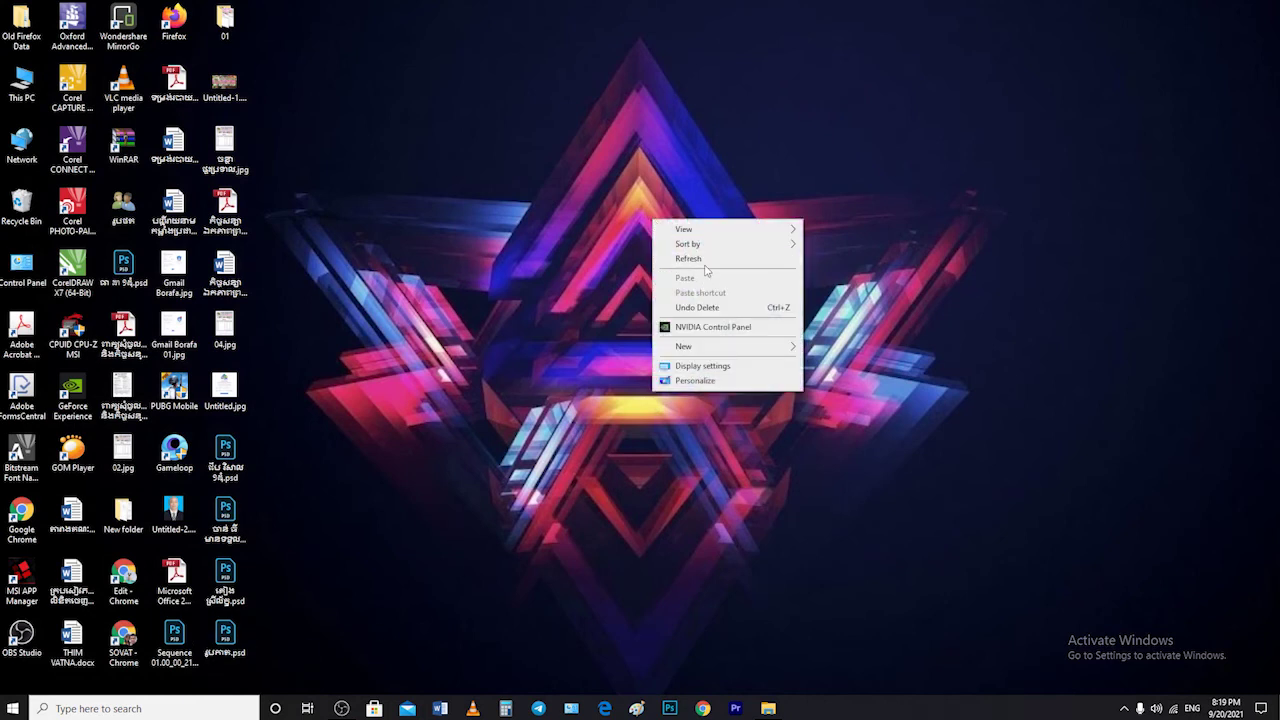
mouse_move(721, 234)
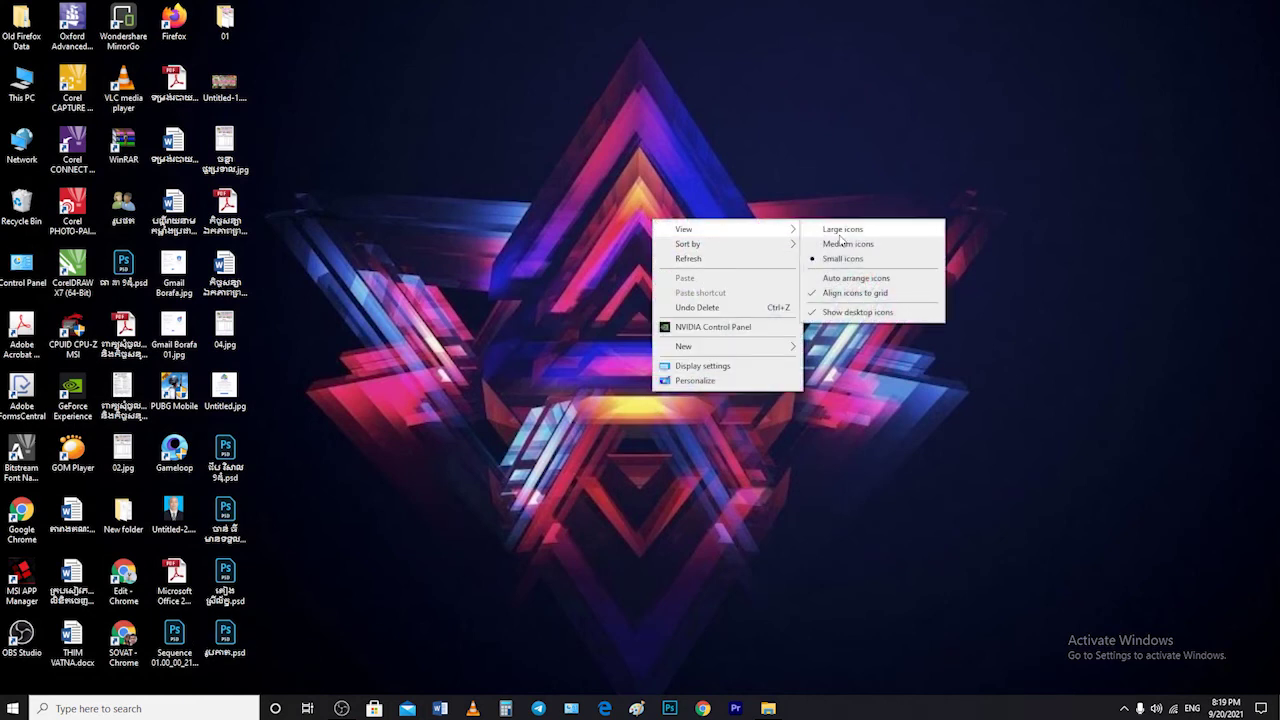
left_click(856, 278)
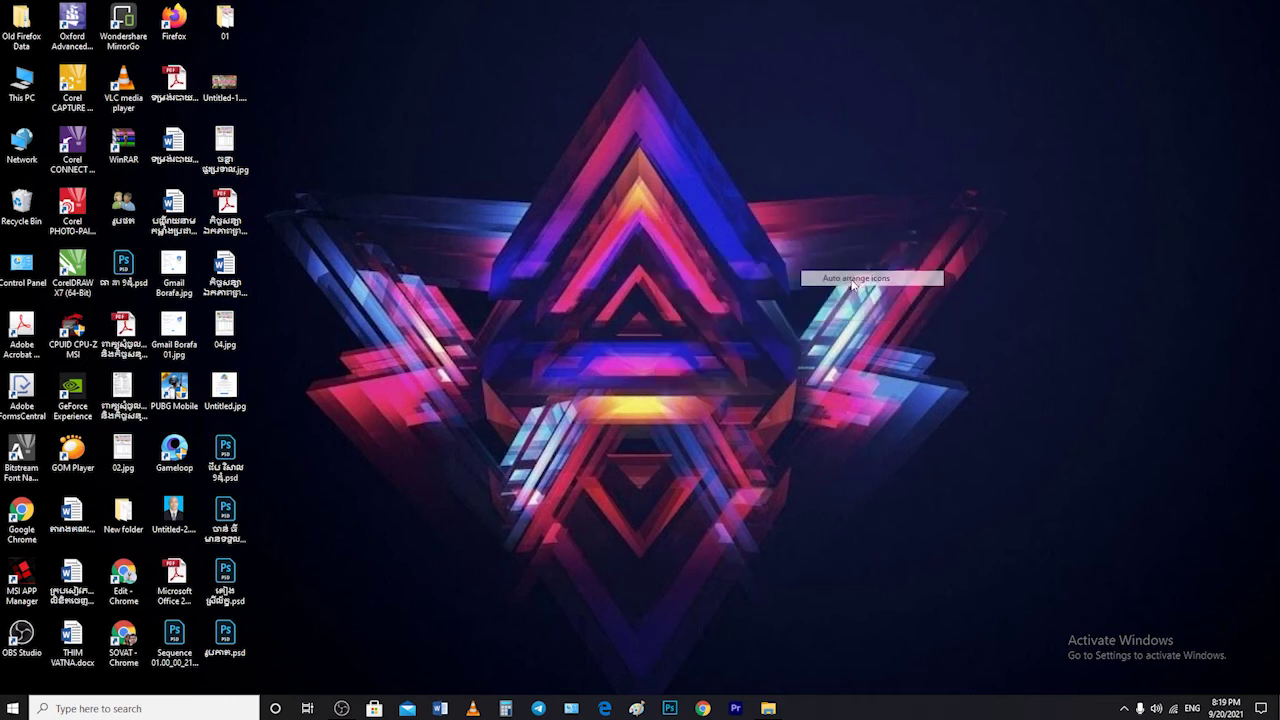
left_click_drag(225, 640, 735, 118)
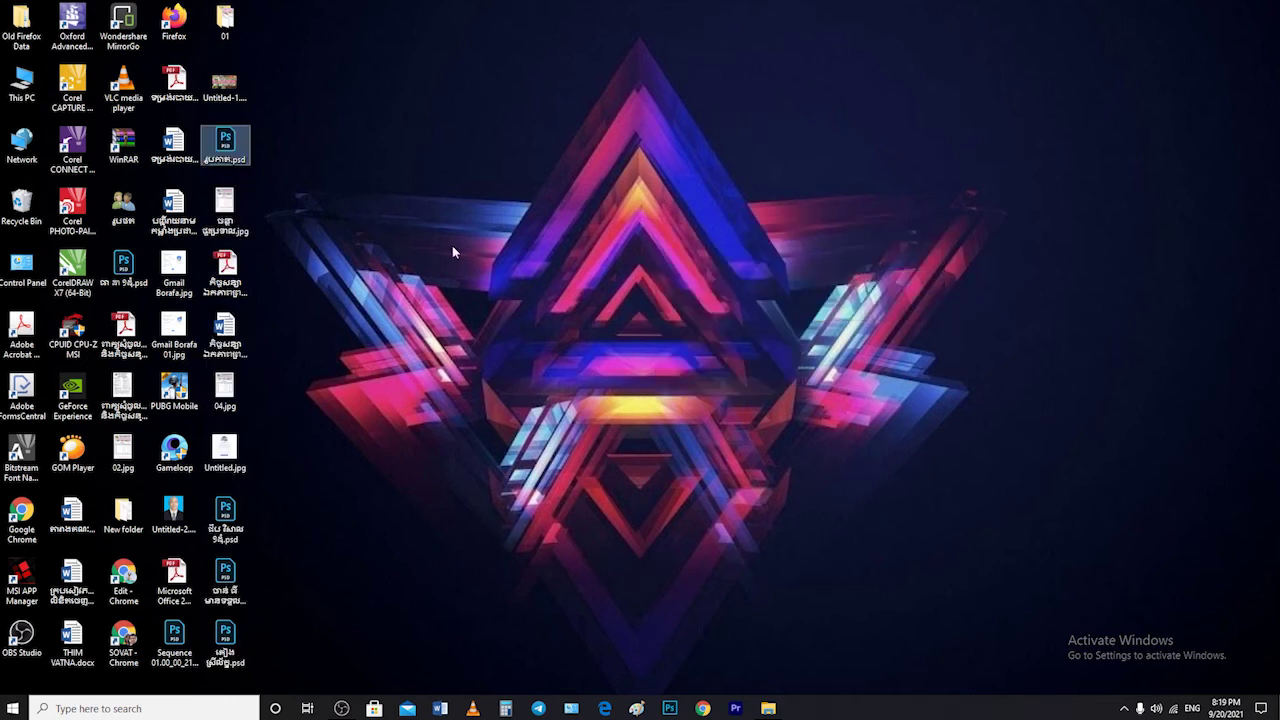
Step: Turn off Auto arrange icons and move រូបកាត.psd to the empty upper-right area of the desktop
right_click(366, 141)
mouse_move(478, 167)
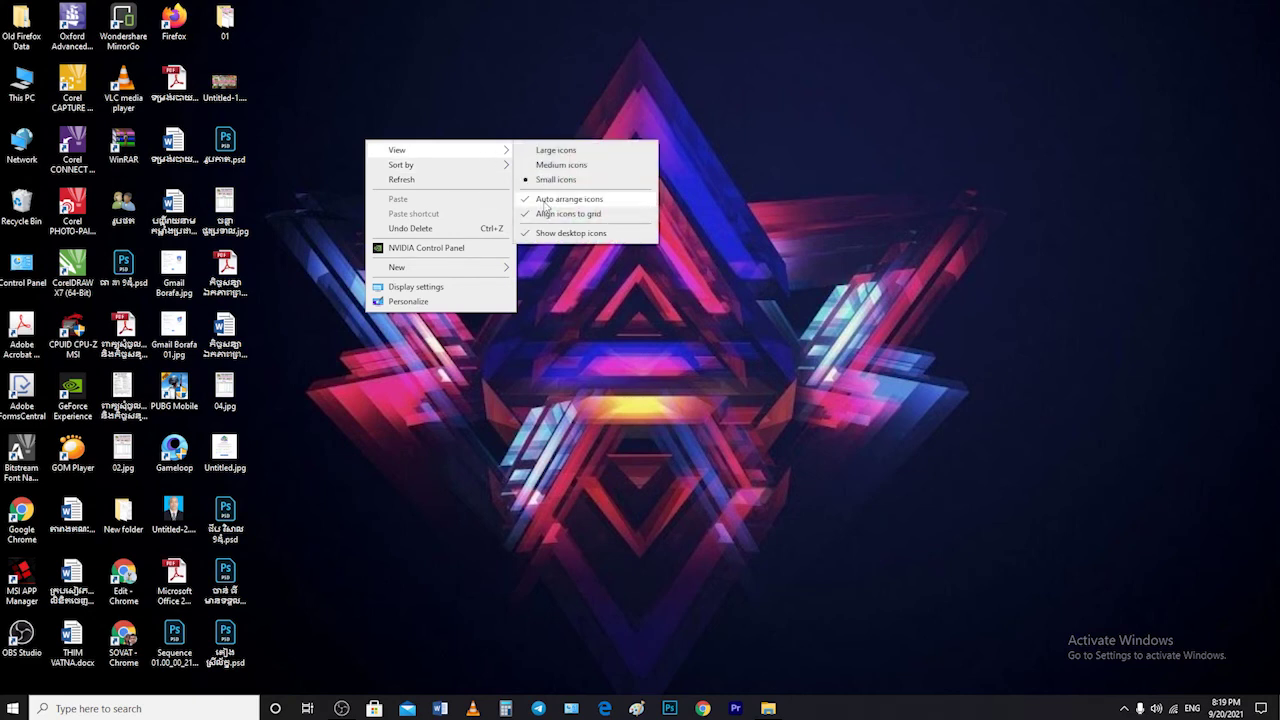
left_click(569, 198)
left_click_drag(250, 148, 975, 47)
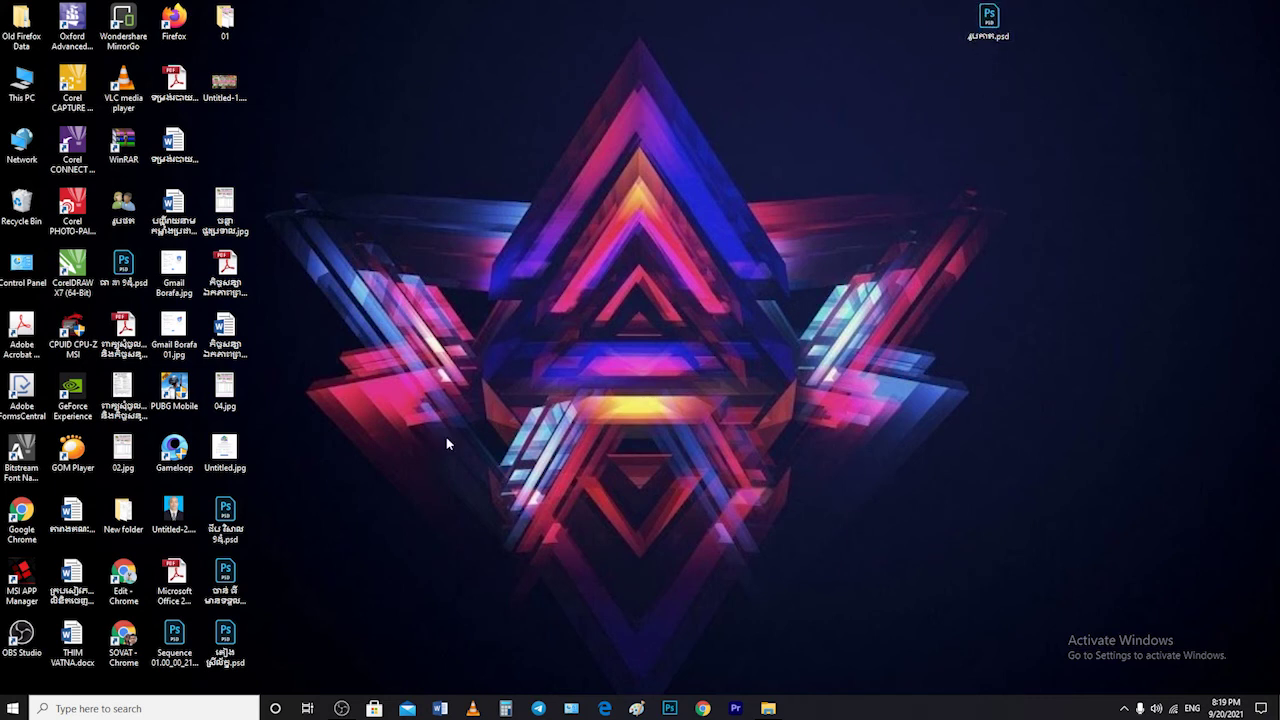
Step: Launch Adobe Photoshop CC 2019 from the recent apps in Windows search
left_click(196, 701)
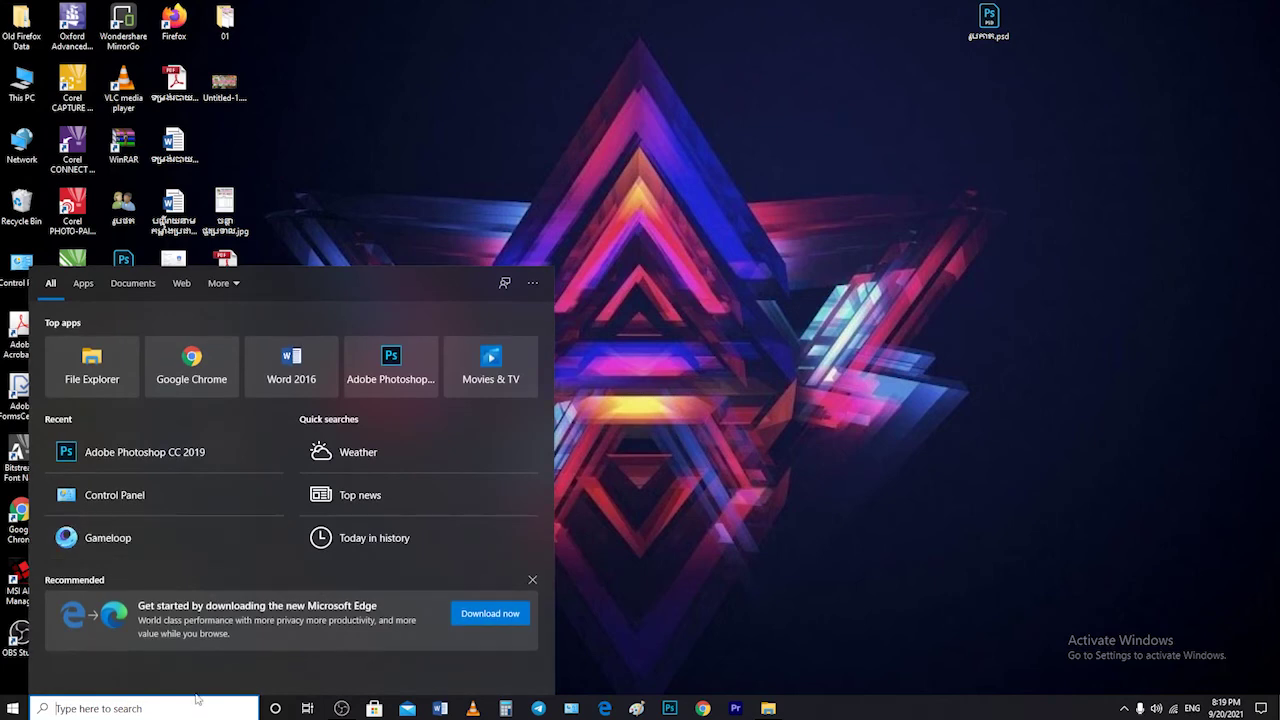
left_click(145, 450)
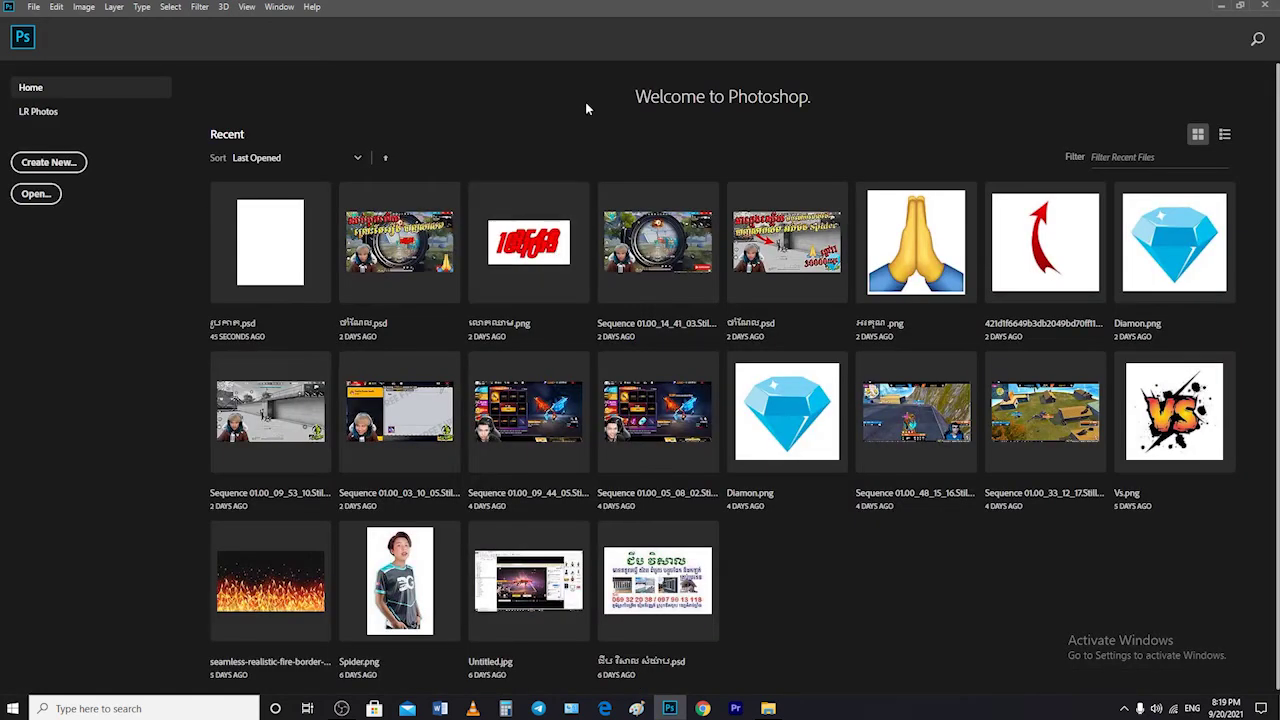
left_click(33, 7)
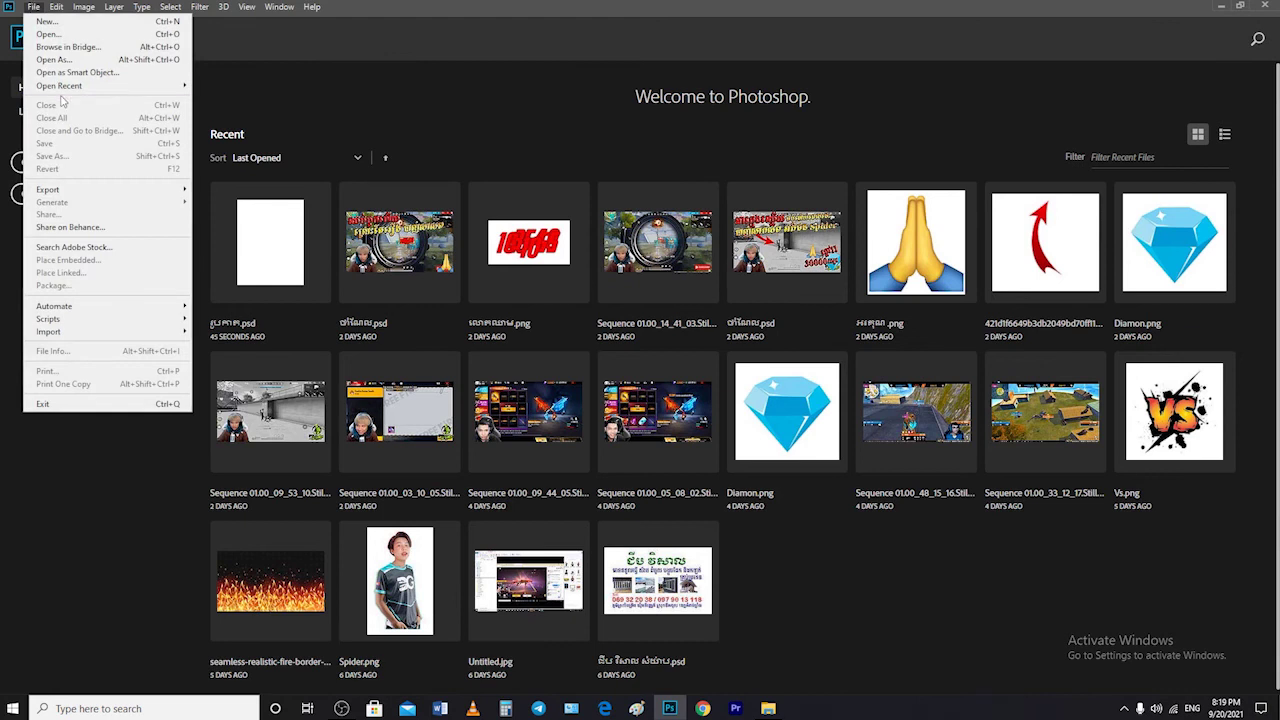
left_click(551, 4)
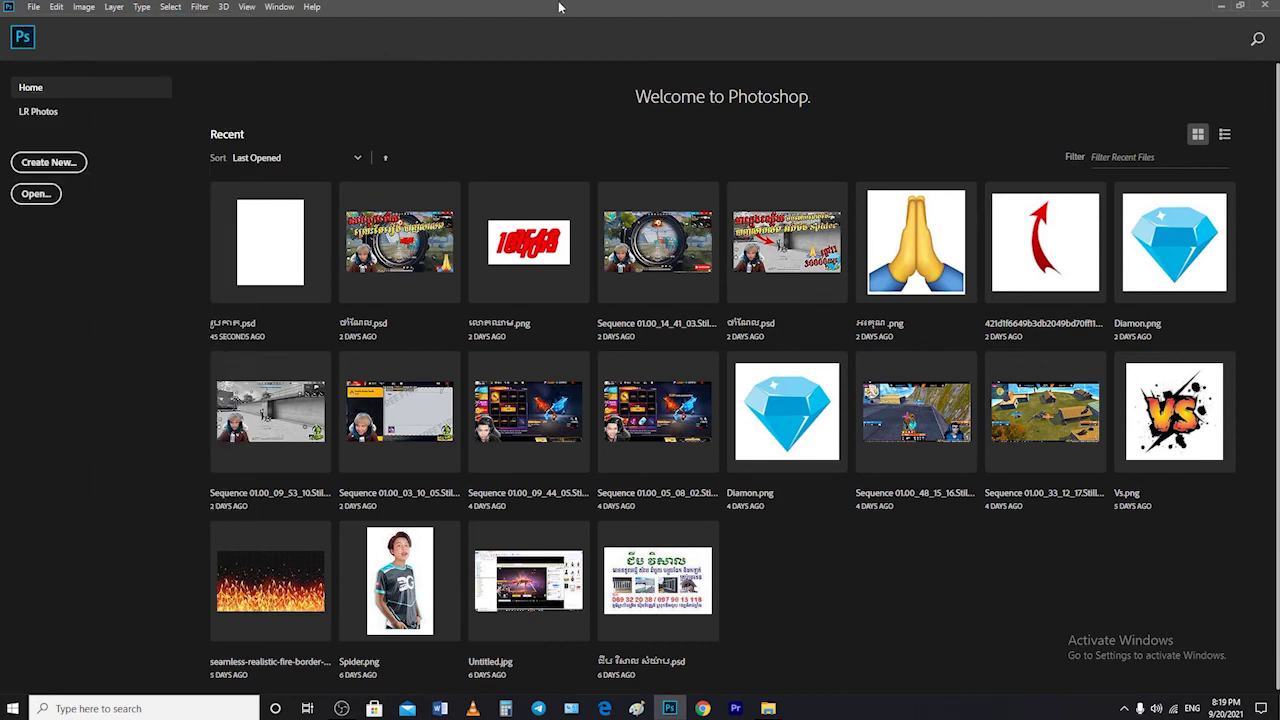
left_click(36, 7)
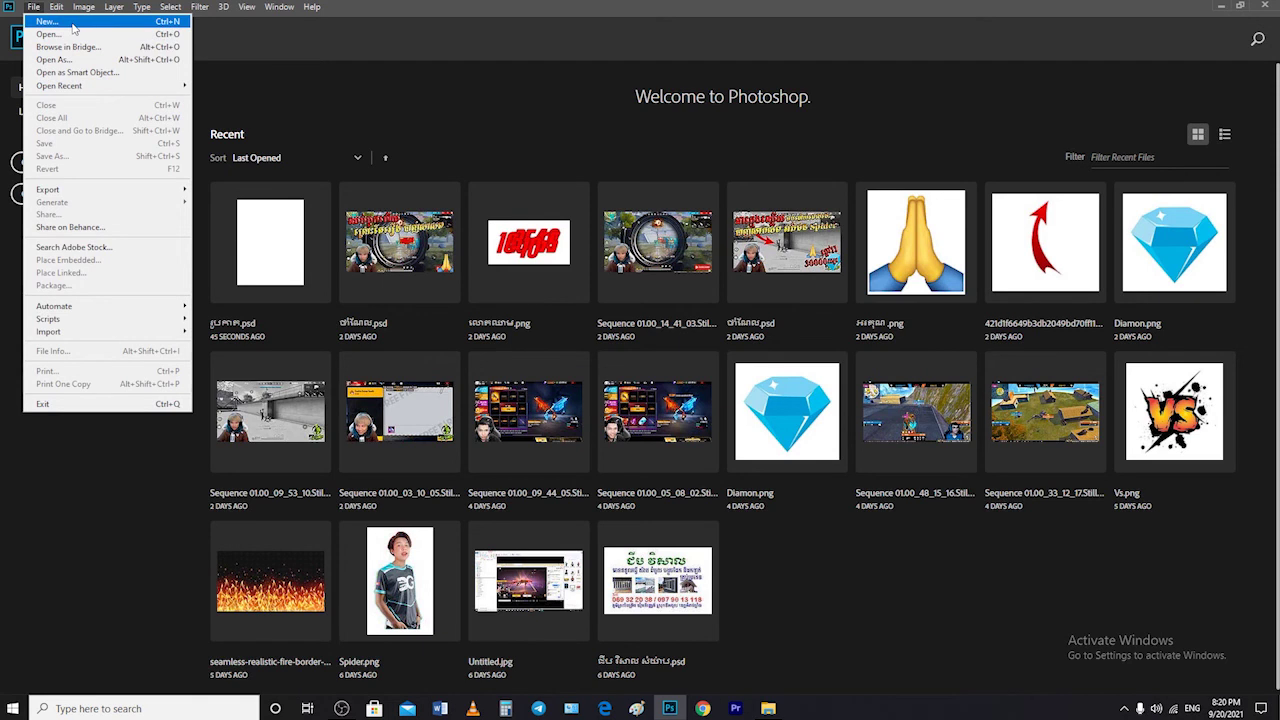
left_click(47, 21)
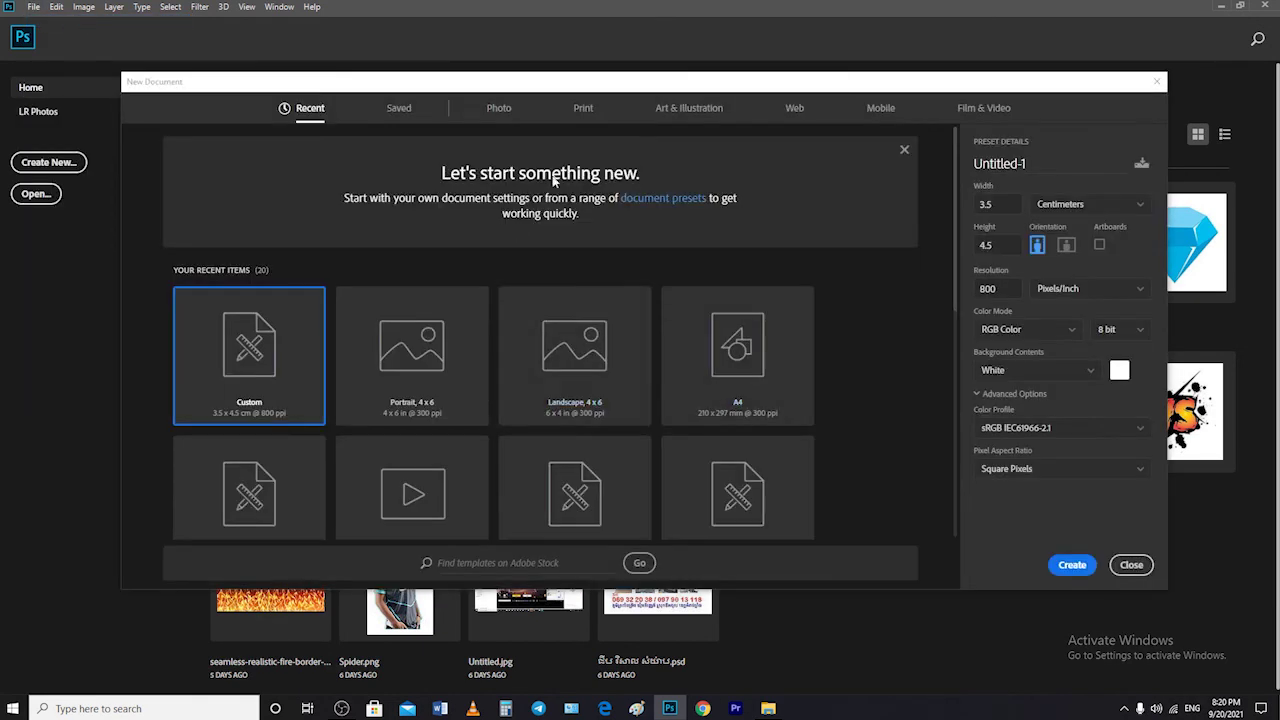
left_click(588, 114)
left_click(1157, 82)
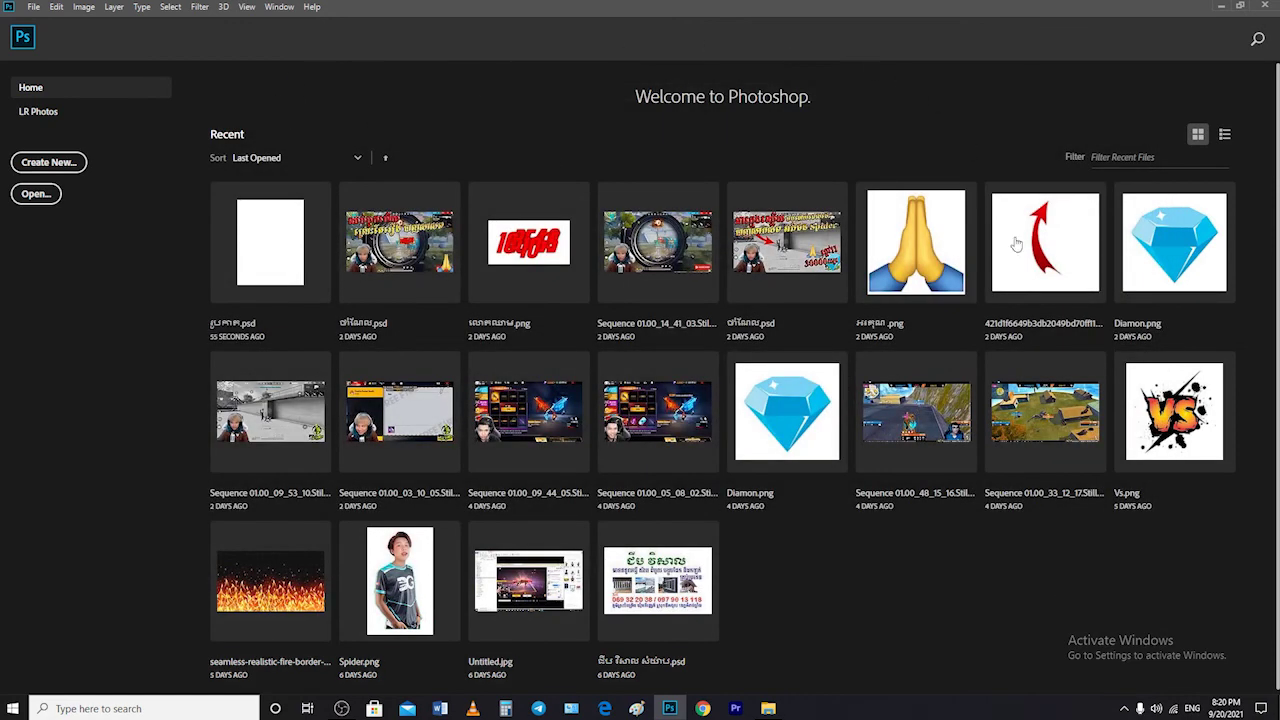
Step: Return to the desktop and open the saved file រូបកាត.psd
left_click(1221, 6)
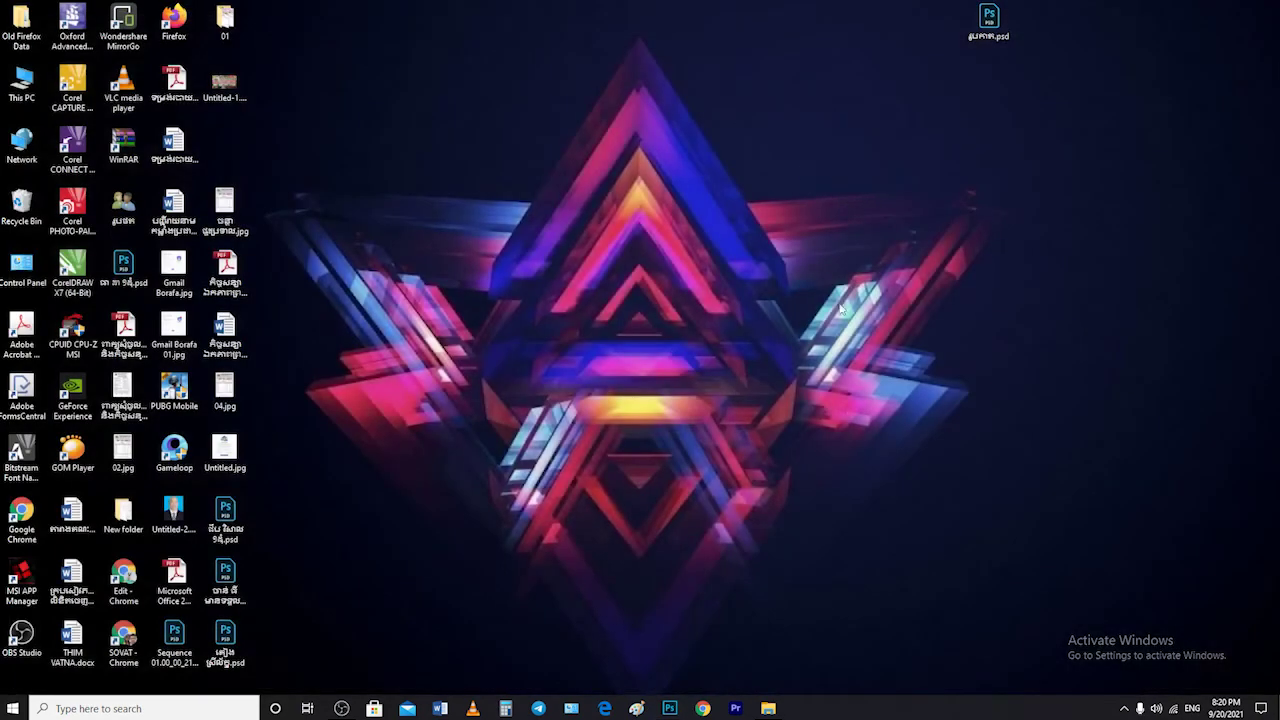
right_click(989, 29)
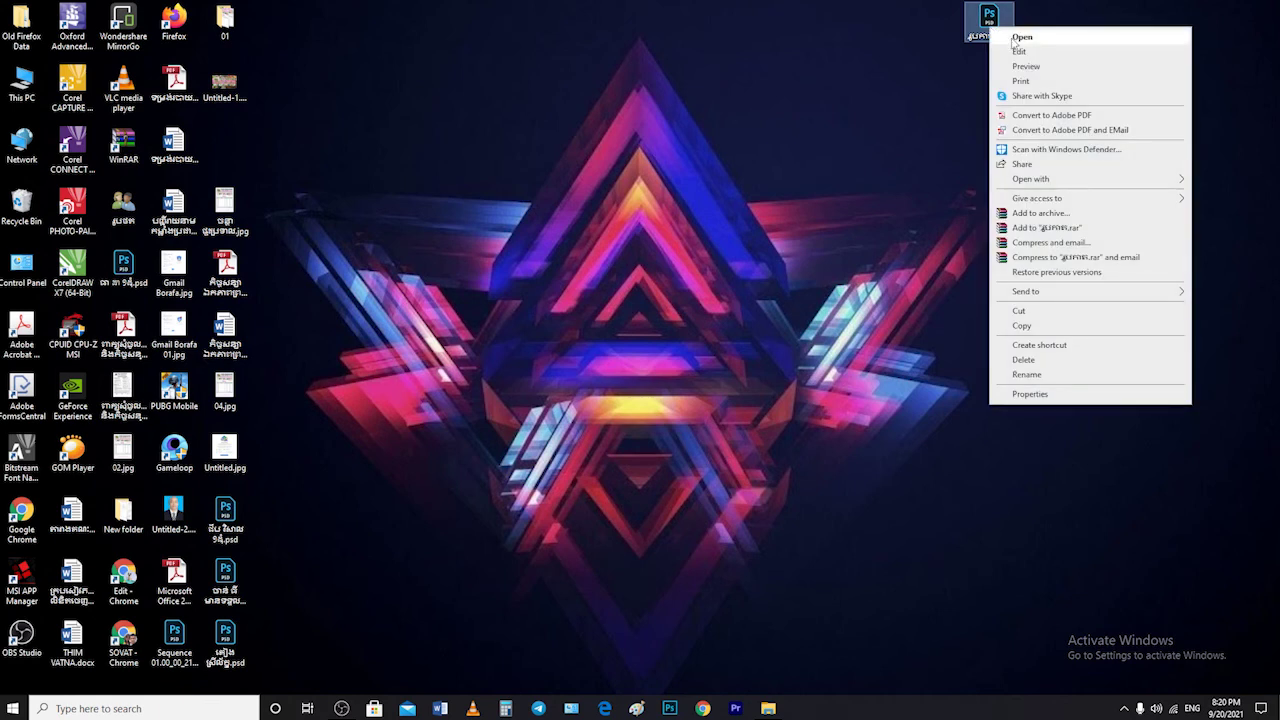
left_click(1021, 37)
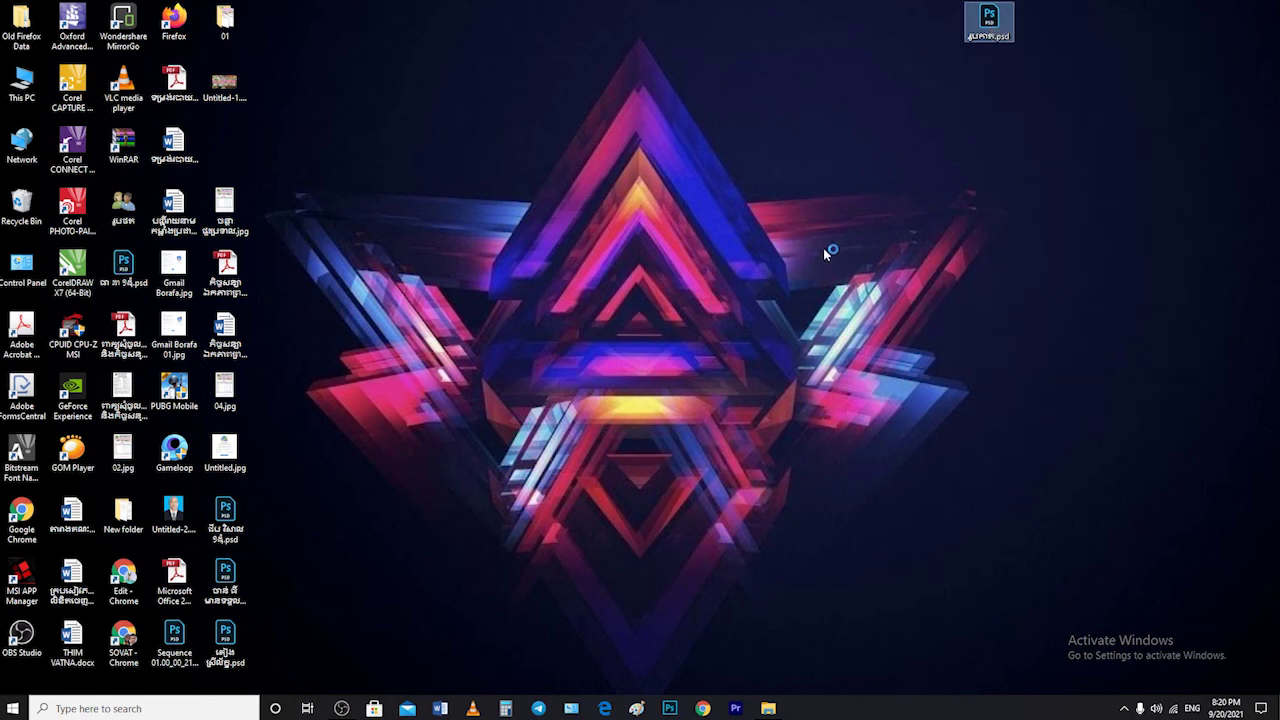